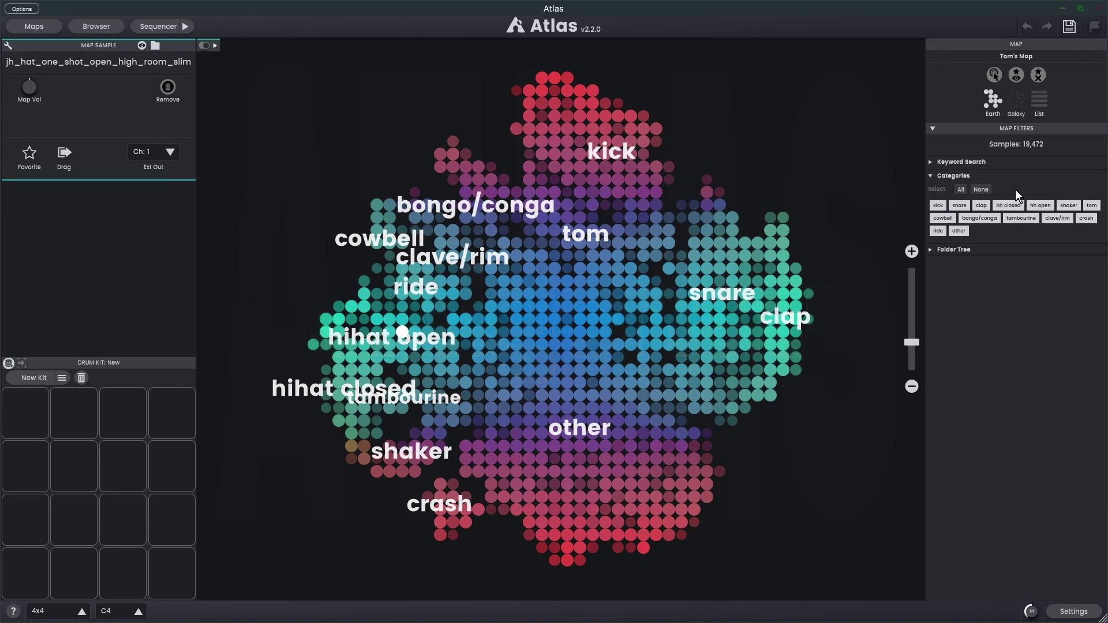
# Toggle the Map Filters section, then narrow the filters panel so category tags wrap onto four rows.
pyautogui.click(1031, 130)
pyautogui.click(1065, 128)
pyautogui.click(1070, 129)
pyautogui.click(1071, 129)
pyautogui.moveTo(929, 225); pyautogui.dragTo(954, 243)
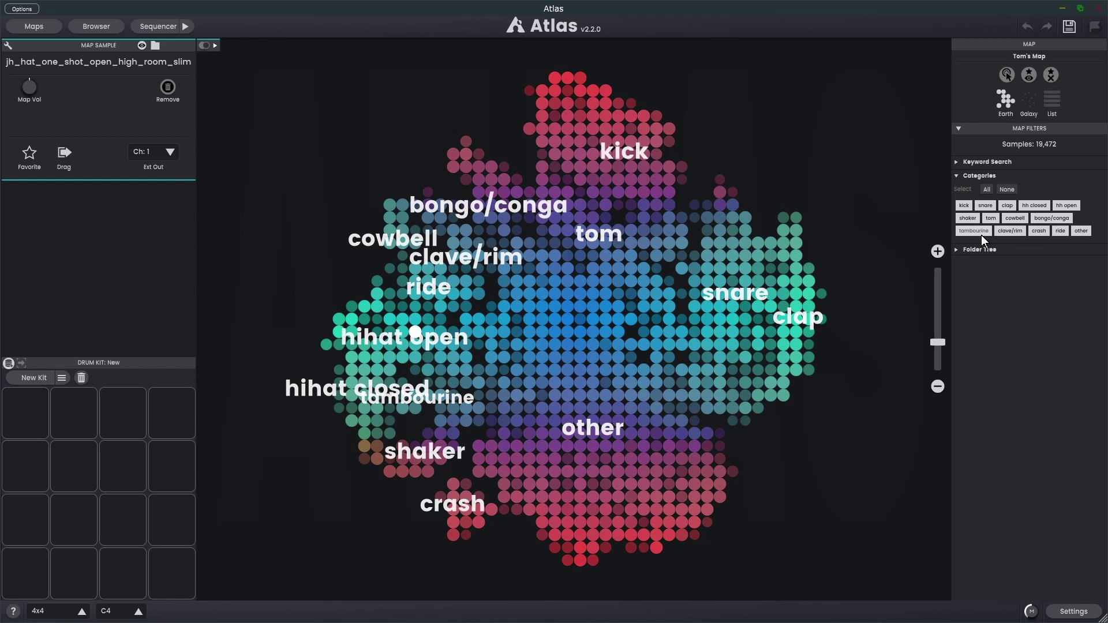
# Filter the map to kick samples only and audition a row of kicks.
pyautogui.click(958, 177)
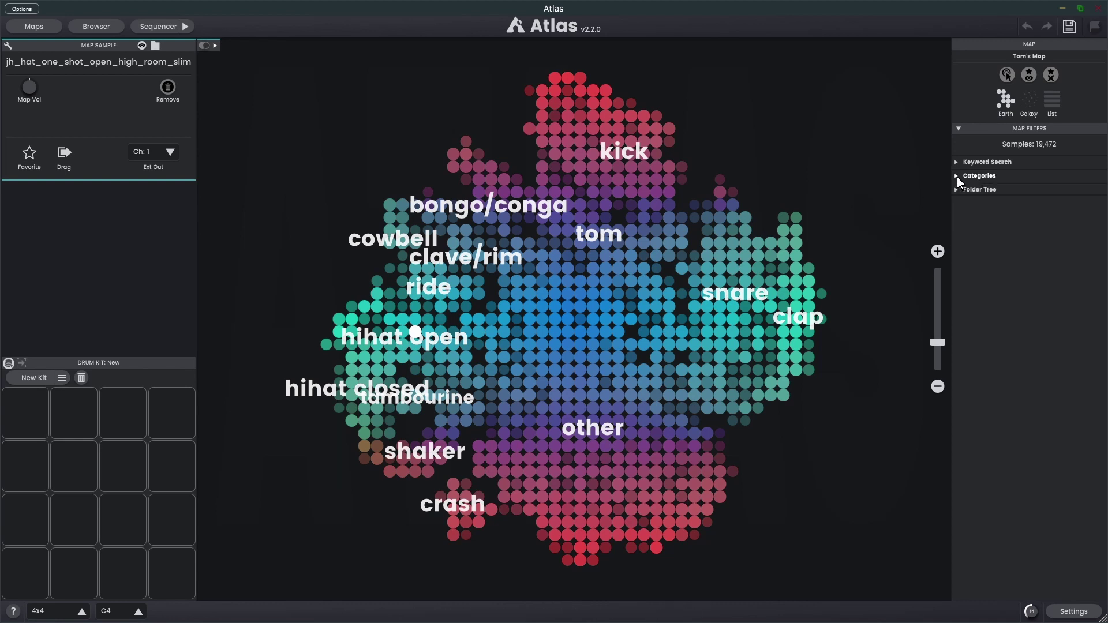
pyautogui.click(958, 177)
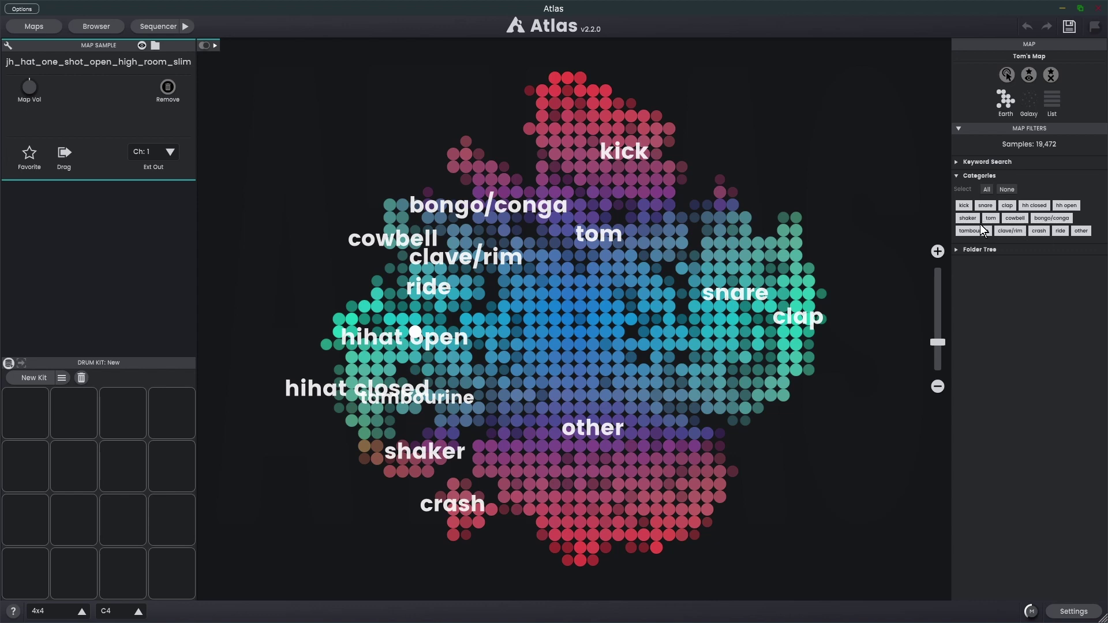
pyautogui.click(967, 208)
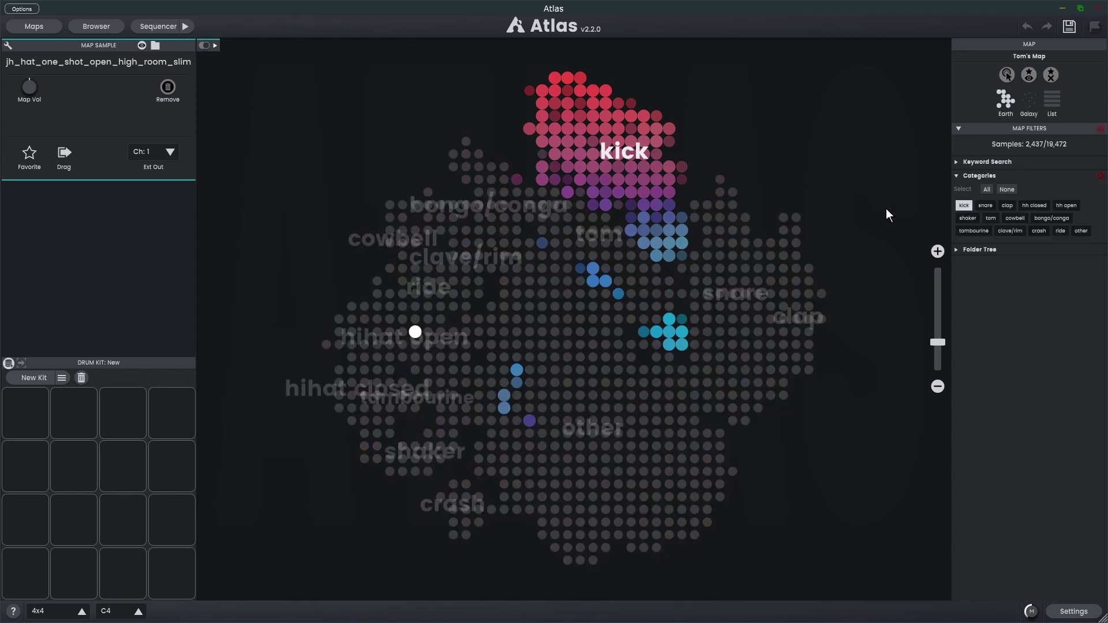
pyautogui.moveTo(603, 174)
pyautogui.mouseDown()
pyautogui.moveTo(644, 170)
pyautogui.moveTo(687, 184)
pyautogui.mouseUp()
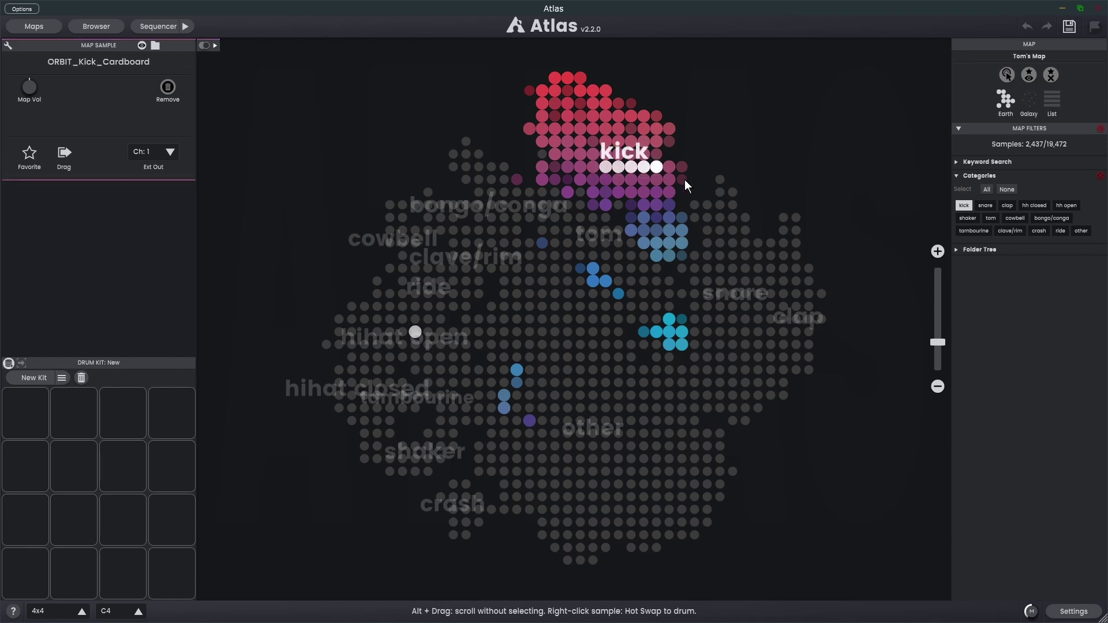
# Filter to clap, kick and hh open together and audition samples, ending on voxhh01.
pyautogui.click(1006, 207)
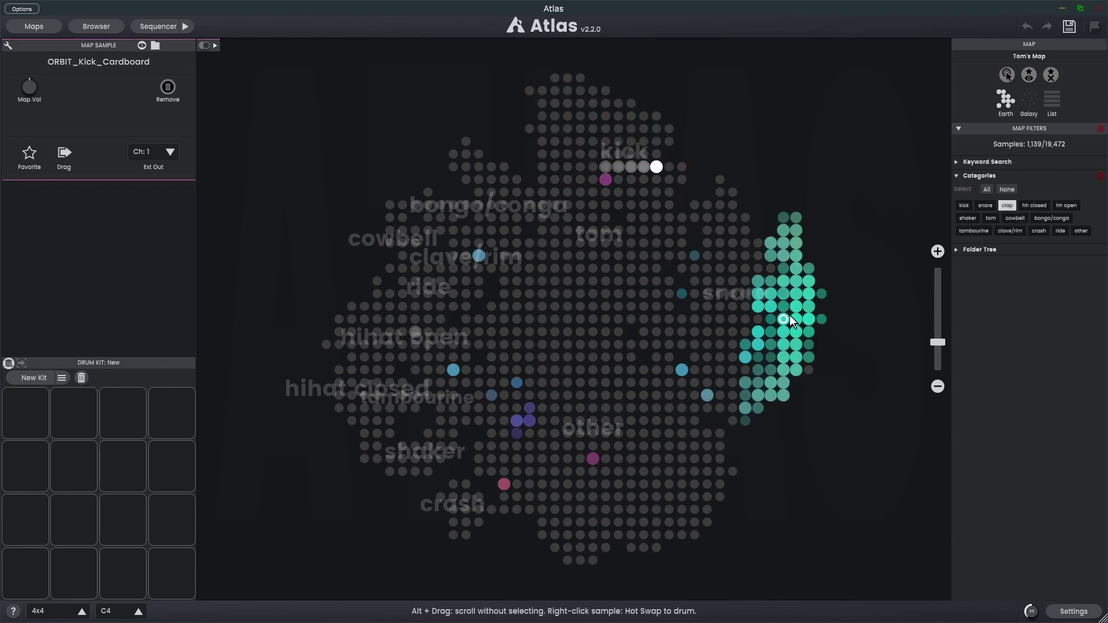
pyautogui.click(964, 205)
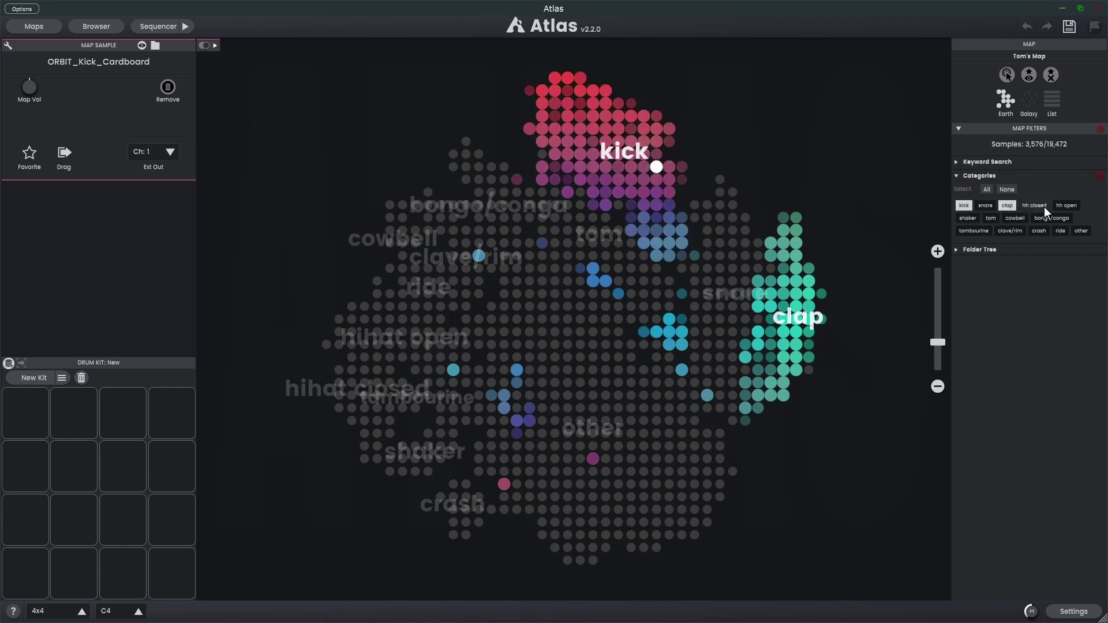
pyautogui.click(1066, 206)
pyautogui.click(618, 141)
pyautogui.click(796, 294)
pyautogui.click(452, 333)
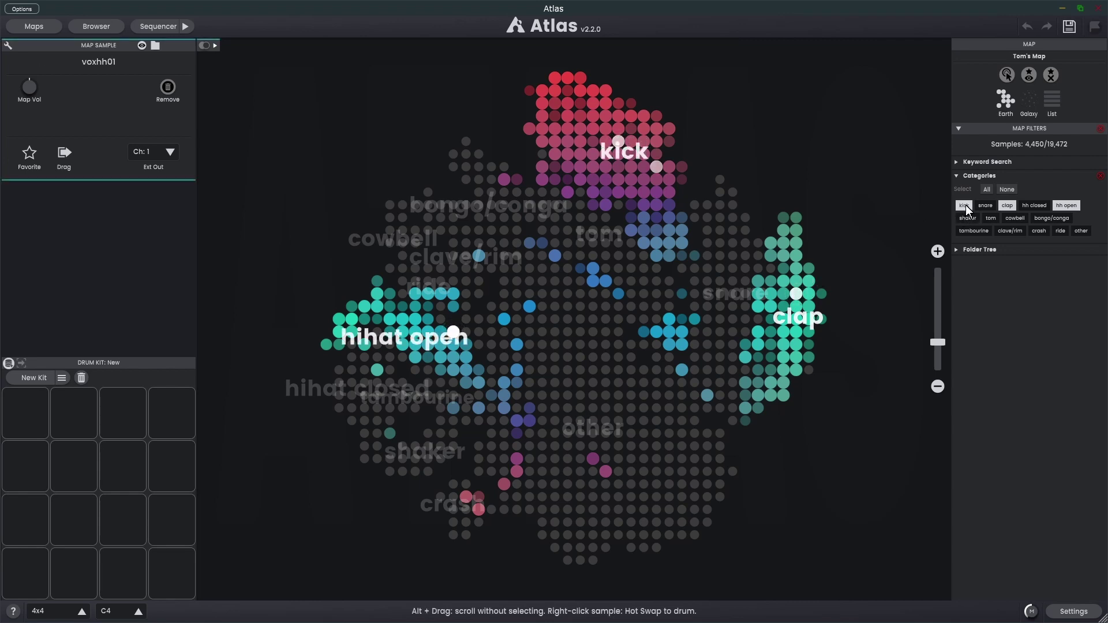
# Try the All and None category buttons, then show only hh closed samples.
pyautogui.click(988, 191)
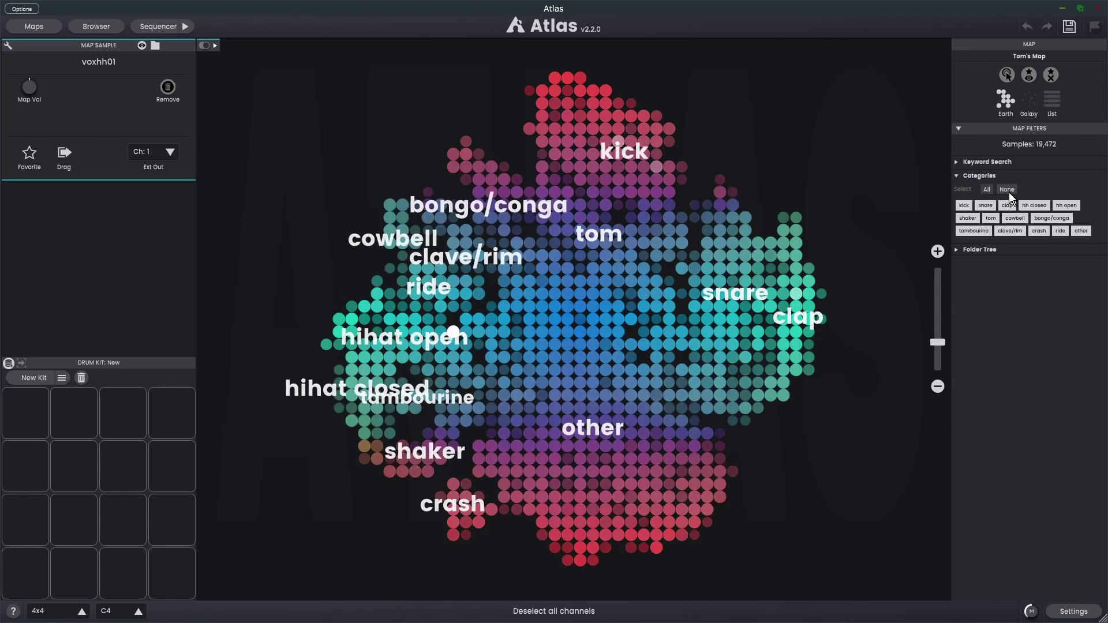
pyautogui.click(1009, 191)
pyautogui.click(987, 191)
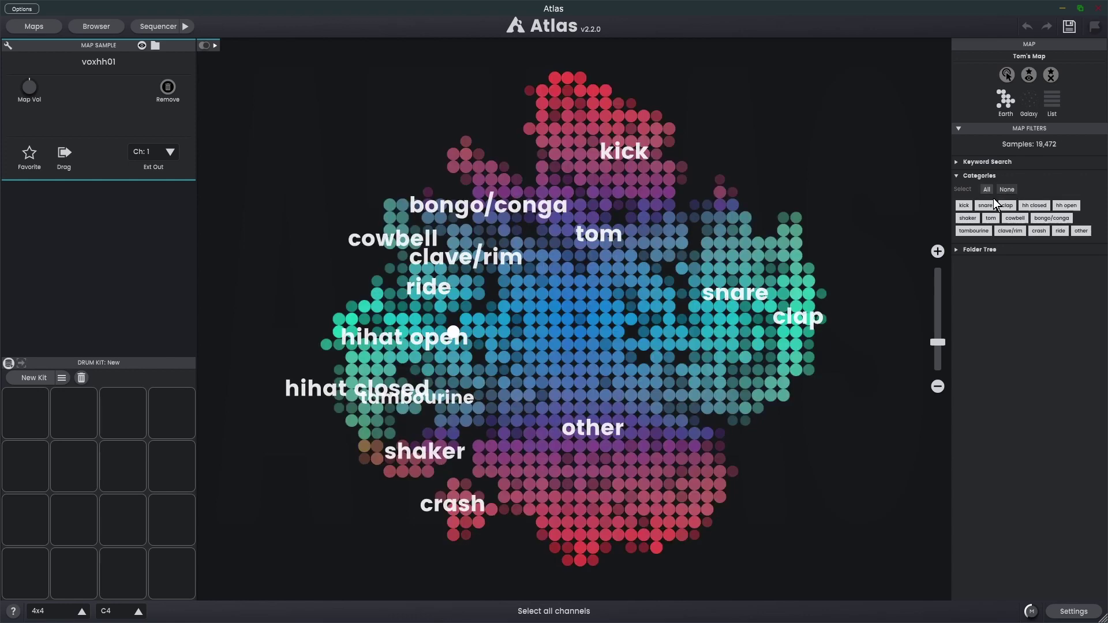
pyautogui.click(1035, 206)
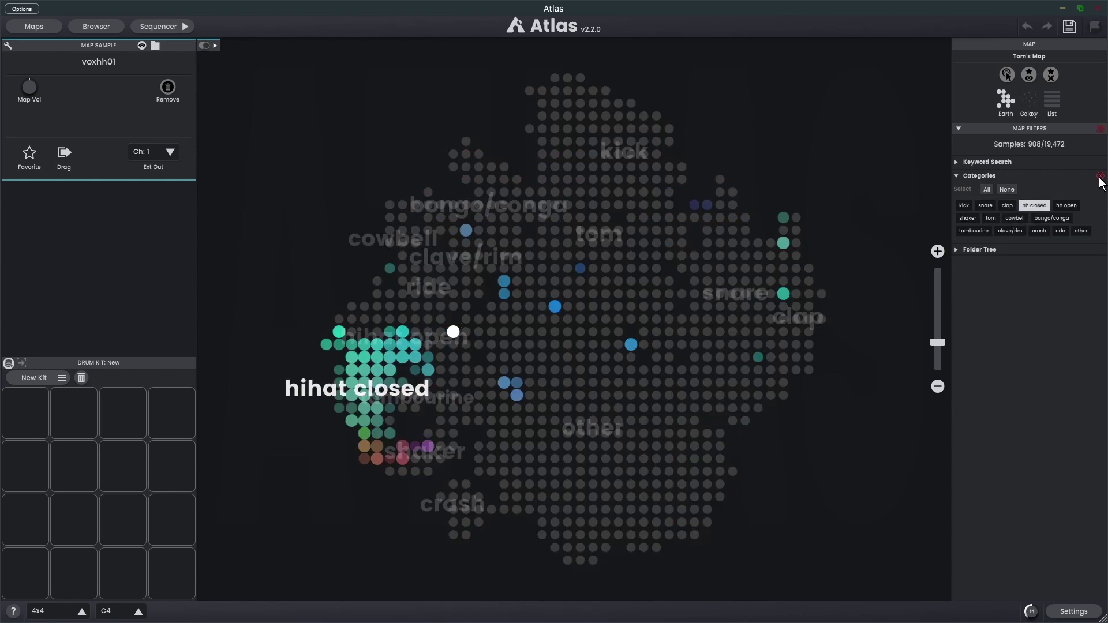
# Clear the category filter and exclude the Samples, SAMPLESWAP, t and kickstarter sample pack folders.
pyautogui.click(1101, 176)
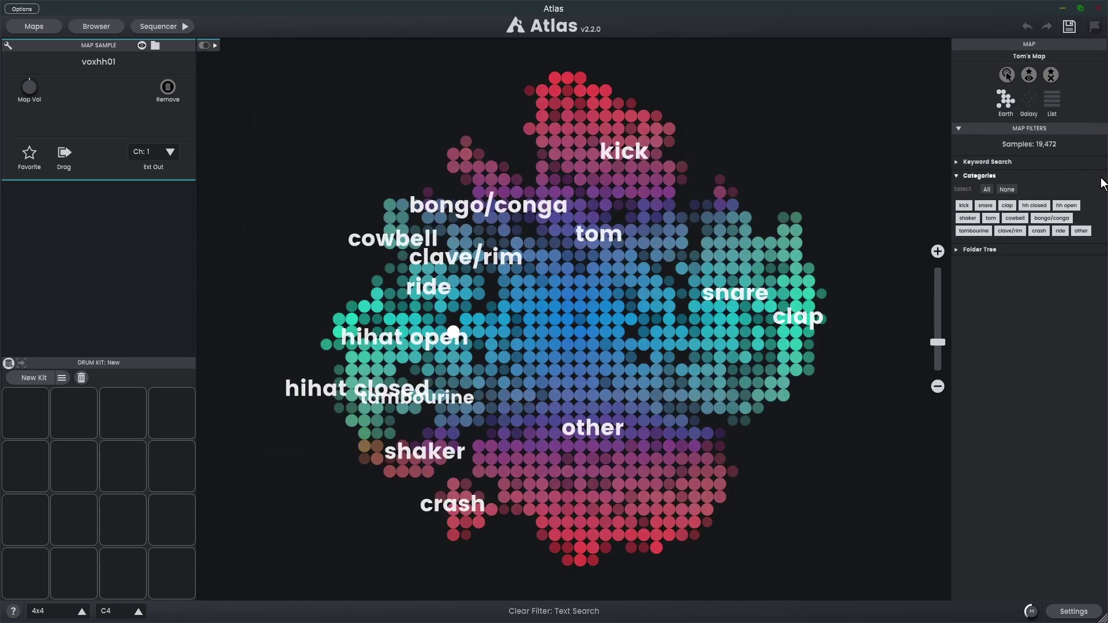
pyautogui.click(961, 249)
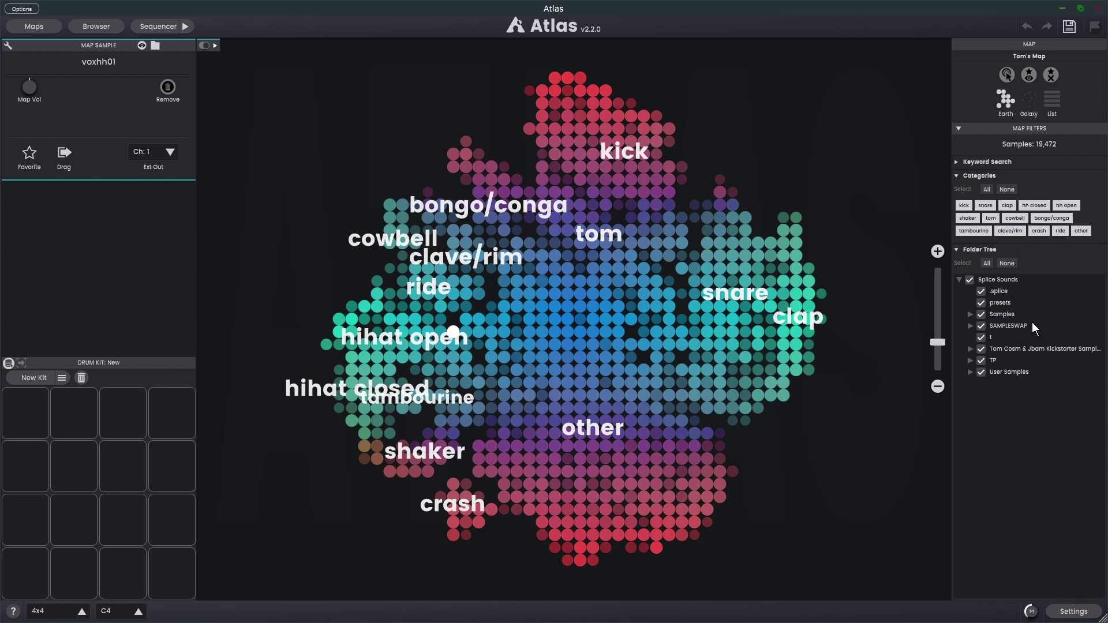
pyautogui.click(982, 315)
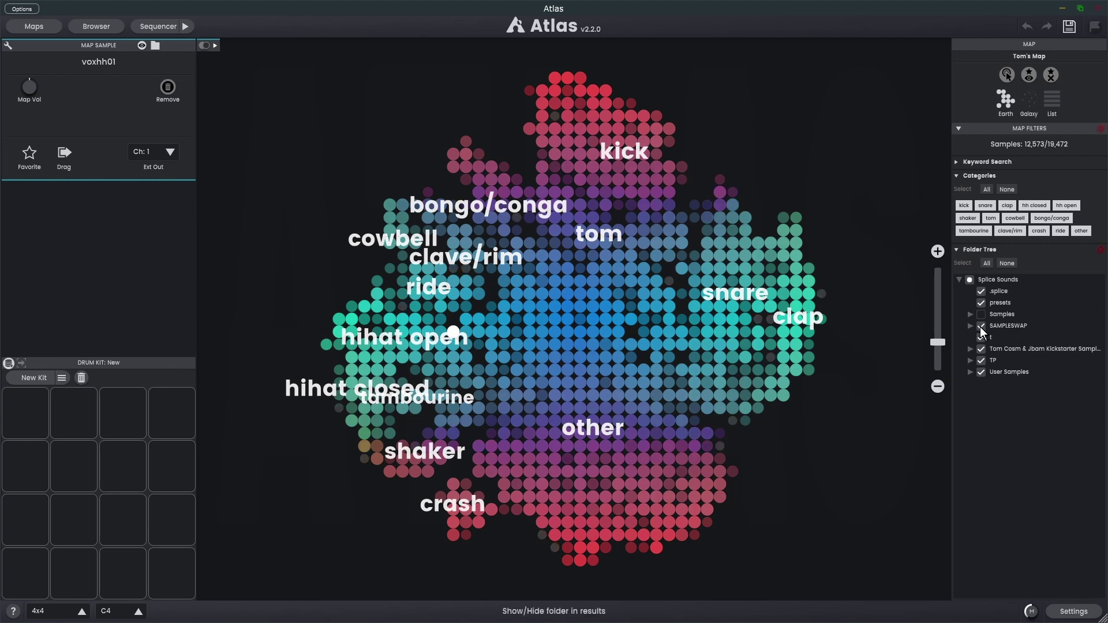
pyautogui.click(982, 327)
pyautogui.click(982, 338)
pyautogui.click(982, 349)
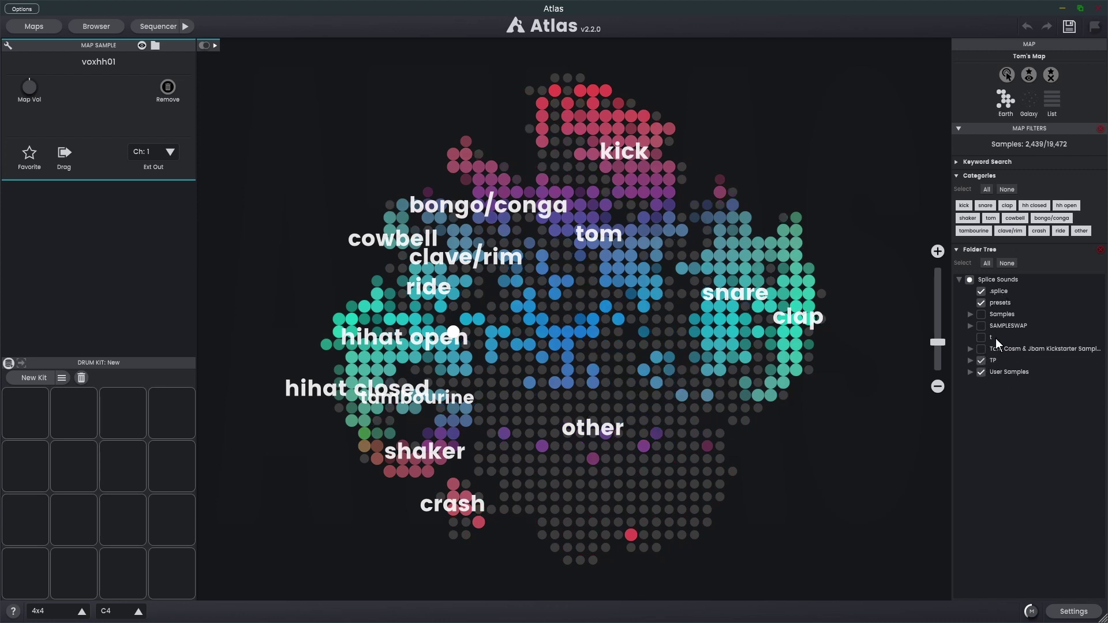
# Use All, None, then All in the folder tree to include every folder again.
pyautogui.click(987, 264)
pyautogui.click(1007, 264)
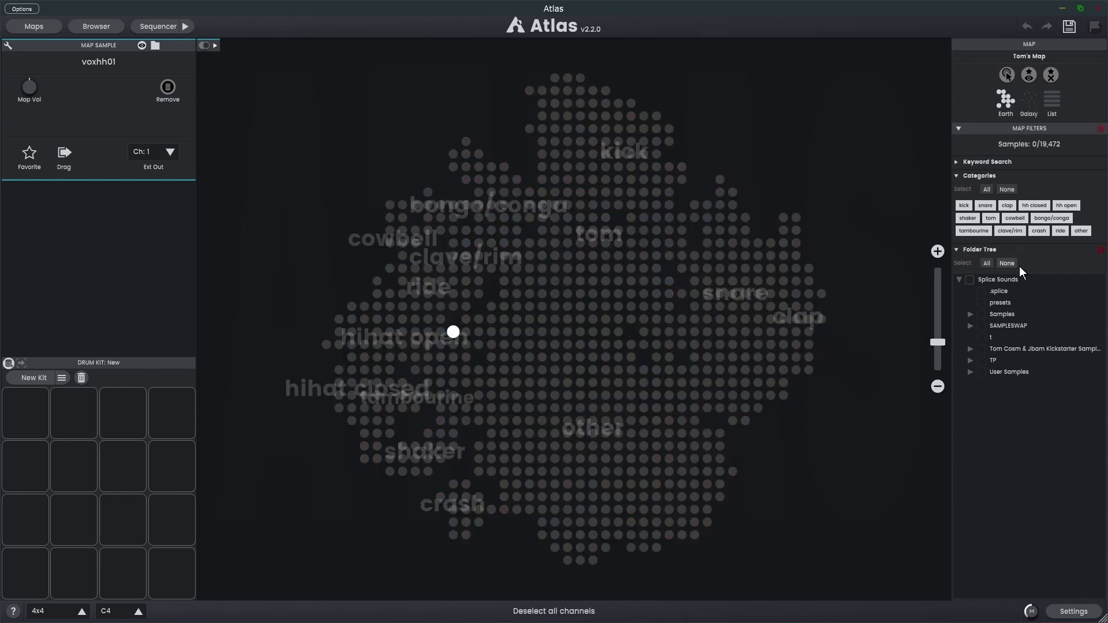
pyautogui.click(989, 263)
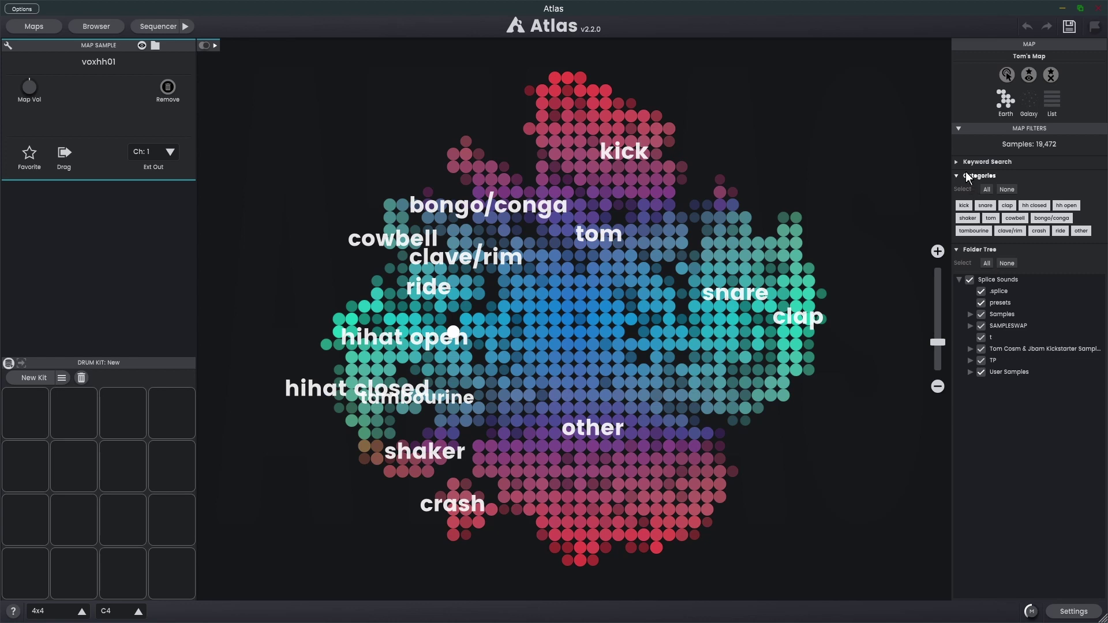
# Search the keyword 'click', zoom into the highlighted cluster and audition it, loading clickythings-0069.
pyautogui.click(956, 164)
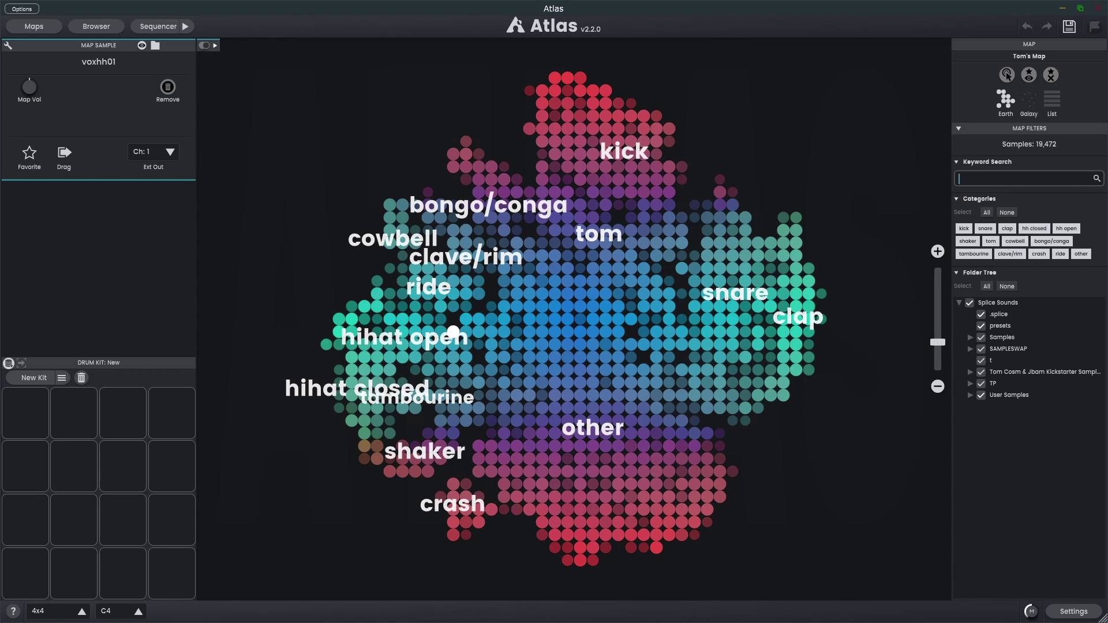
pyautogui.write('click')
pyautogui.press('Return')
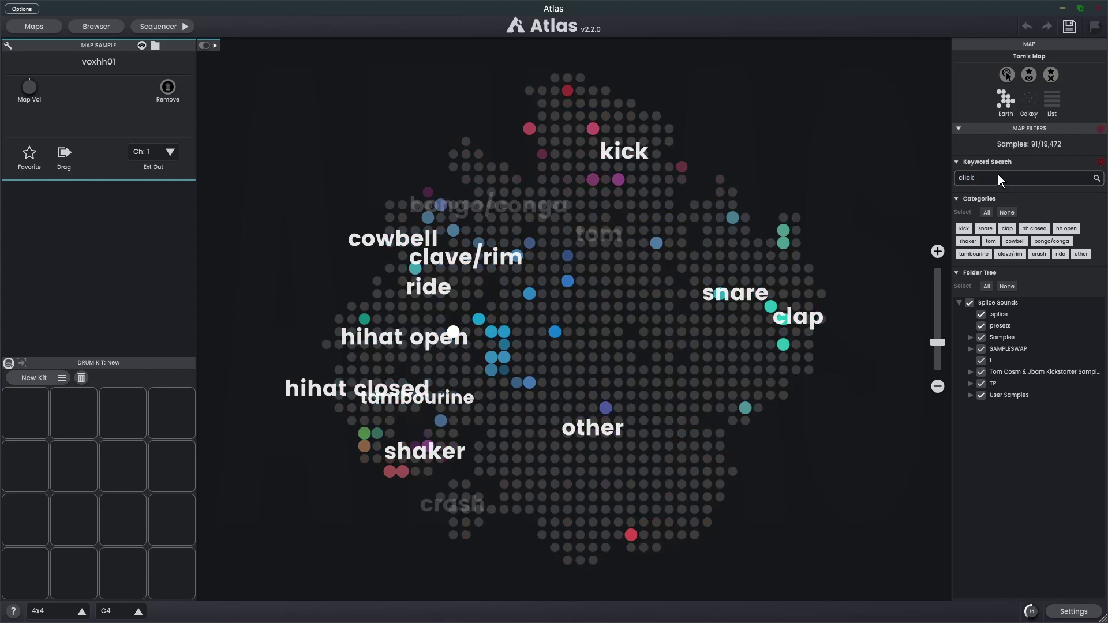
pyautogui.scroll(3, 513, 321)
pyautogui.scroll(4, 475, 337)
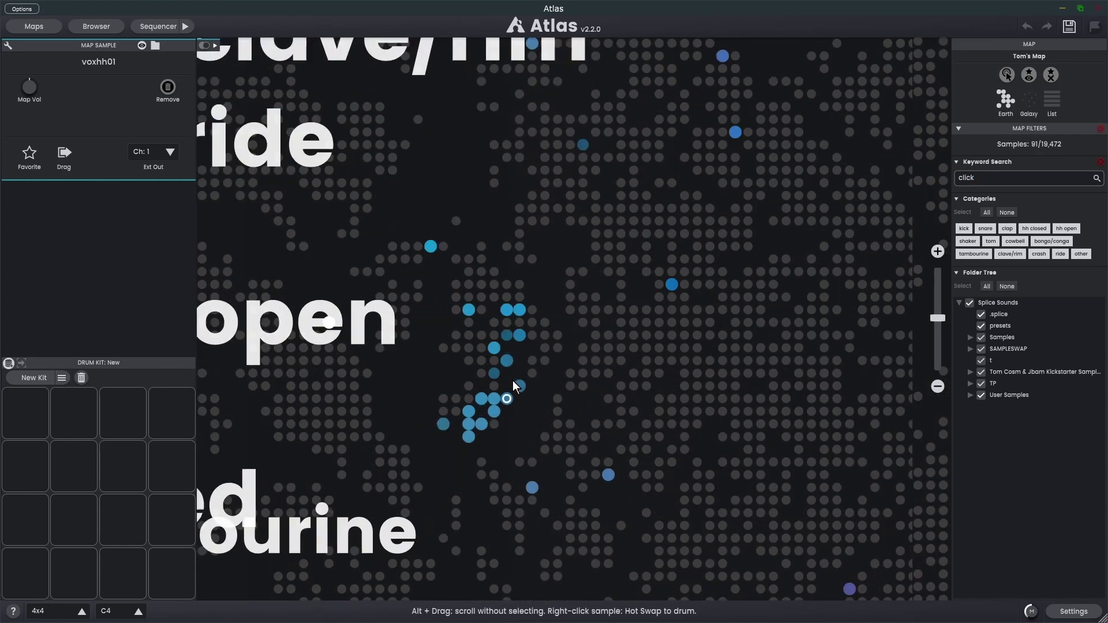
pyautogui.moveTo(512, 359)
pyautogui.mouseDown()
pyautogui.moveTo(516, 403)
pyautogui.moveTo(460, 409)
pyautogui.mouseUp()
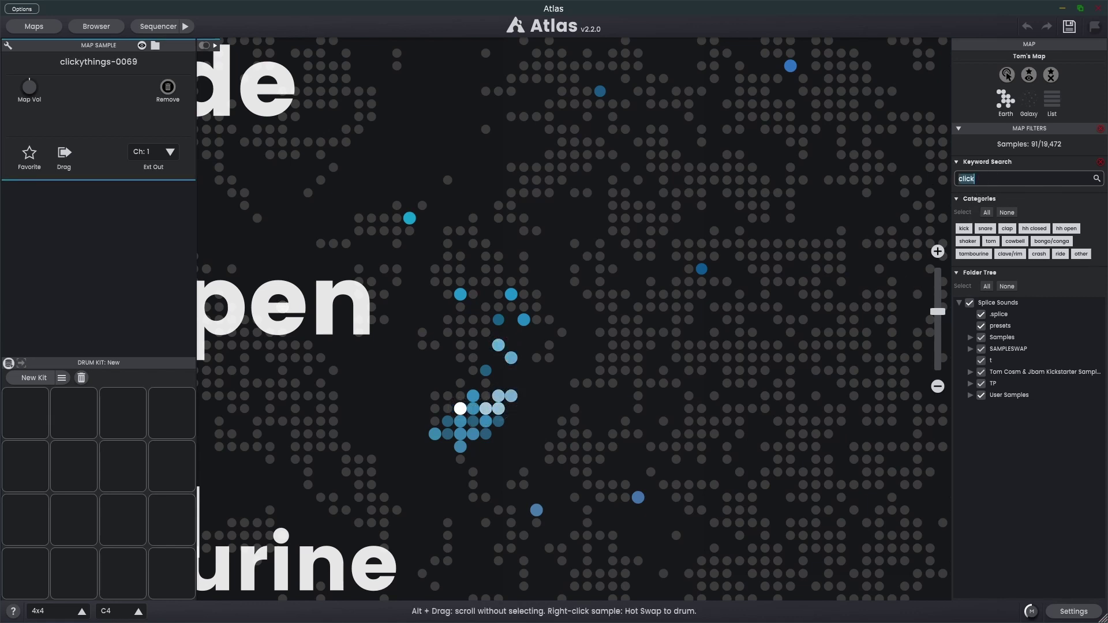
# Search 'pluck' and audition pluck samples across the map, then filter to the clap category.
pyautogui.doubleClick(969, 178)
pyautogui.write('pluck')
pyautogui.press('Return')
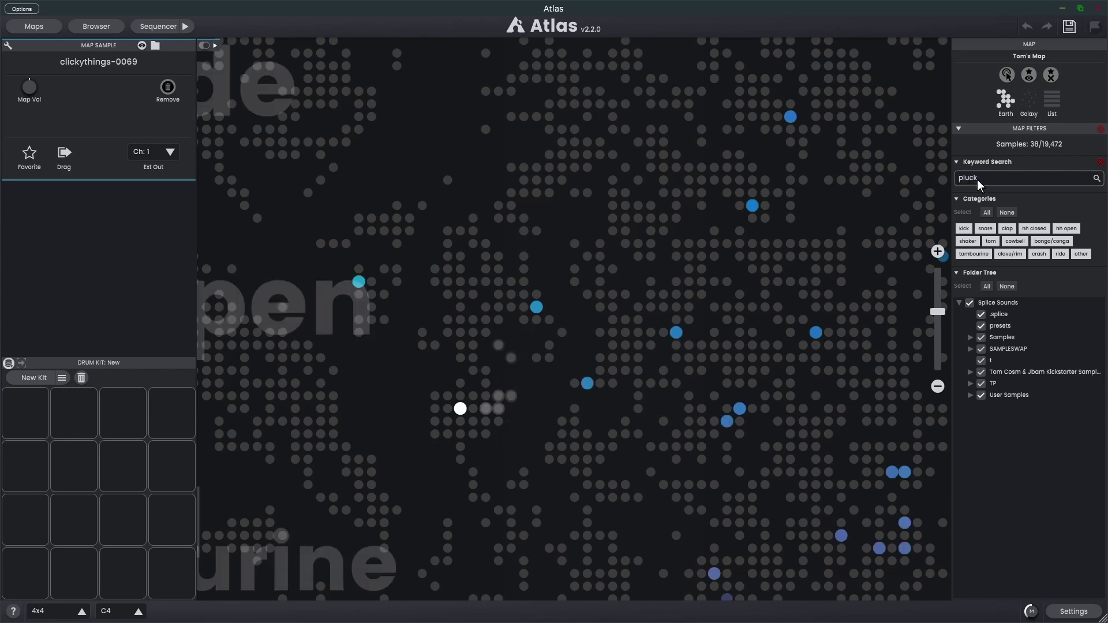
pyautogui.scroll(-3, 781, 254)
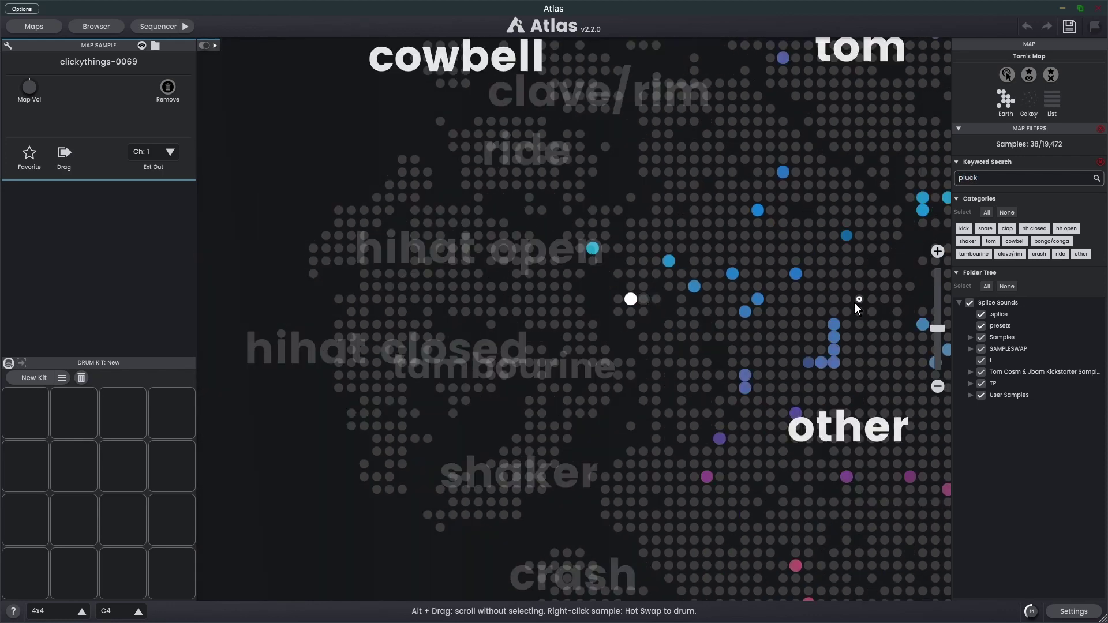
pyautogui.moveTo(696, 292)
pyautogui.mouseDown()
pyautogui.moveTo(756, 242)
pyautogui.moveTo(760, 207)
pyautogui.moveTo(786, 174)
pyautogui.moveTo(848, 237)
pyautogui.moveTo(920, 212)
pyautogui.moveTo(924, 198)
pyautogui.mouseUp()
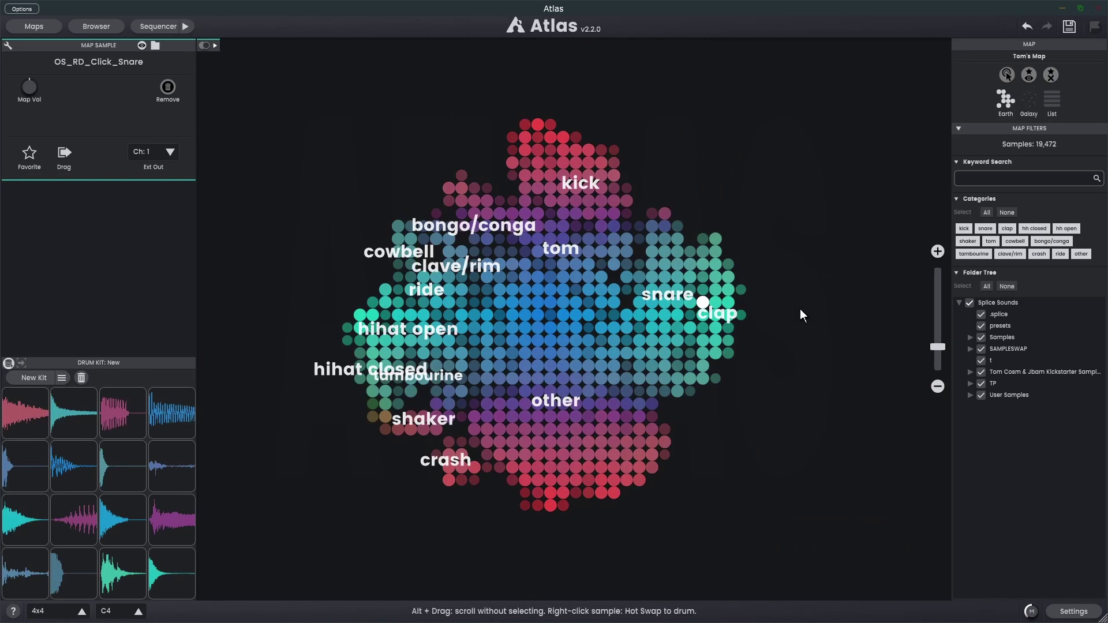
pyautogui.click(1008, 228)
# Exclude the User Samples, TP, kickstarter sample pack, t and SAMPLESWAP folders, leaving only Samples.
pyautogui.click(982, 395)
pyautogui.click(981, 383)
pyautogui.click(981, 372)
pyautogui.click(981, 360)
pyautogui.click(981, 349)
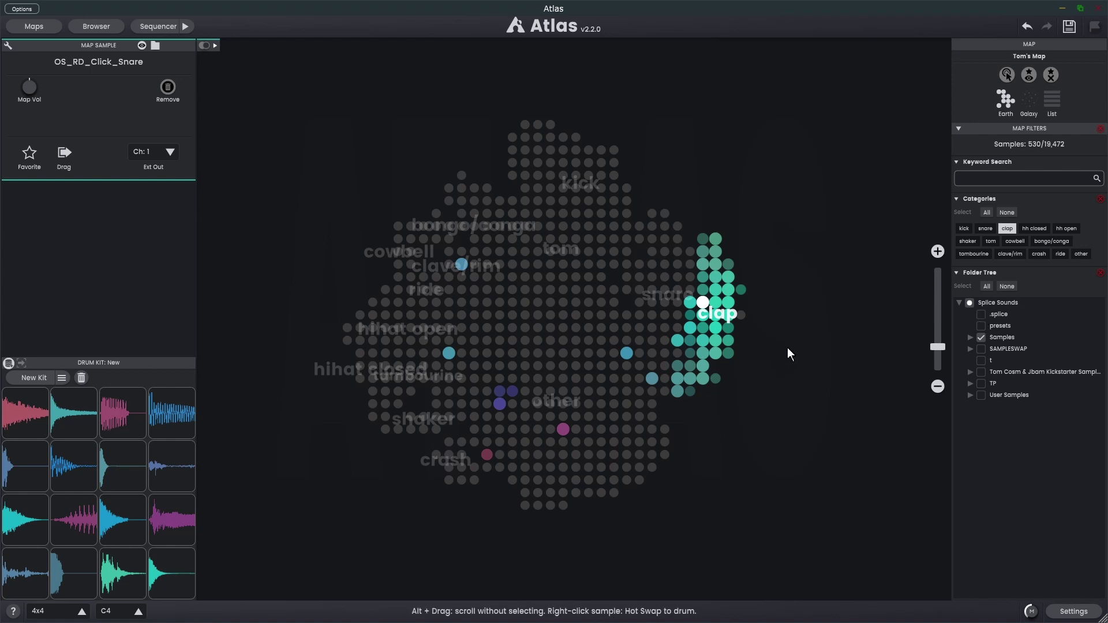
# Narrow the claps with keyword 'click' to 4 samples, audition them, then reset all filters.
pyautogui.click(987, 184)
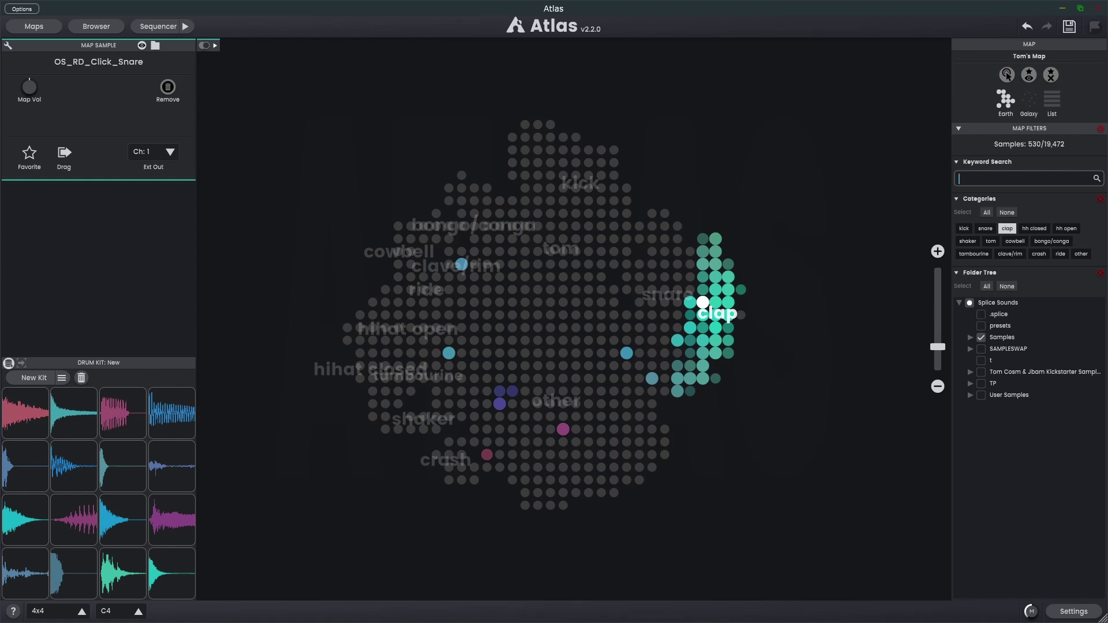
pyautogui.write('click')
pyautogui.press('Return')
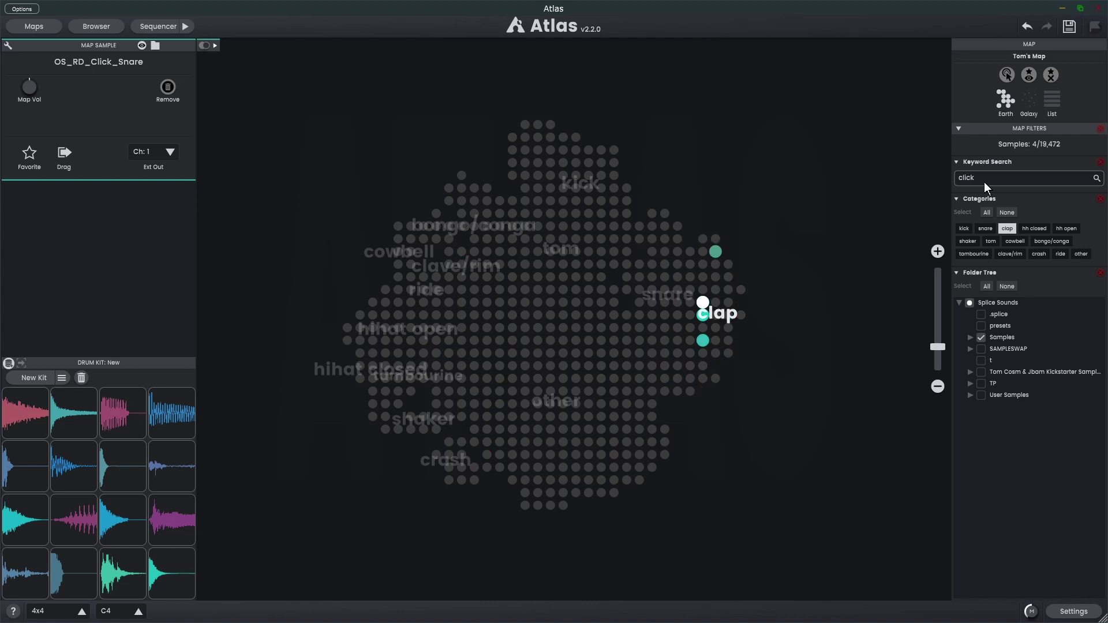
pyautogui.scroll(5, 764, 319)
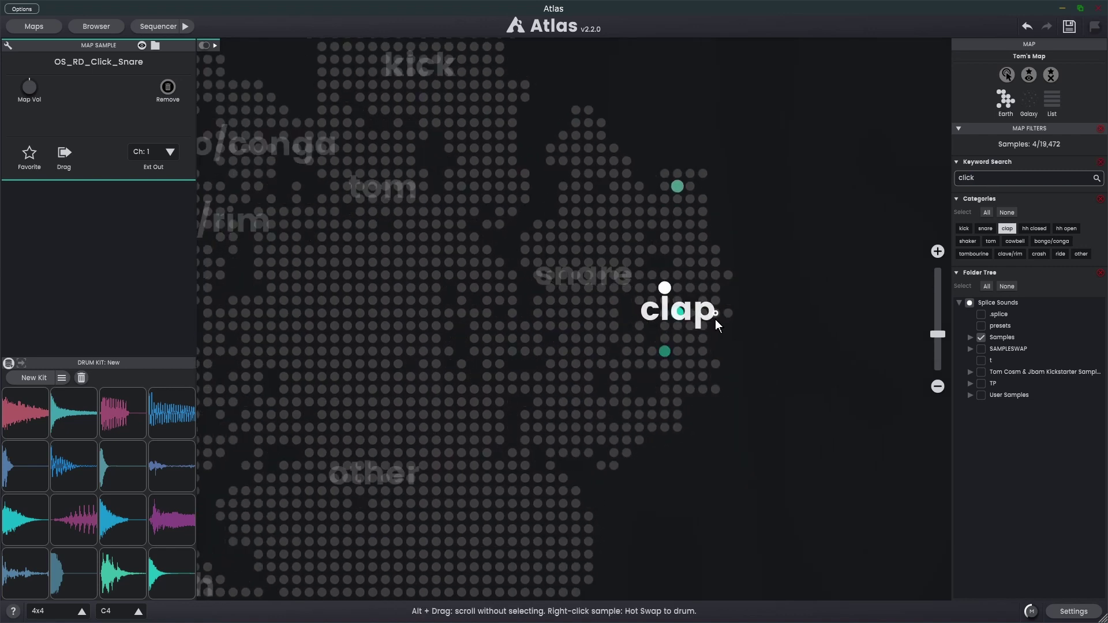
pyautogui.scroll(1, 726, 339)
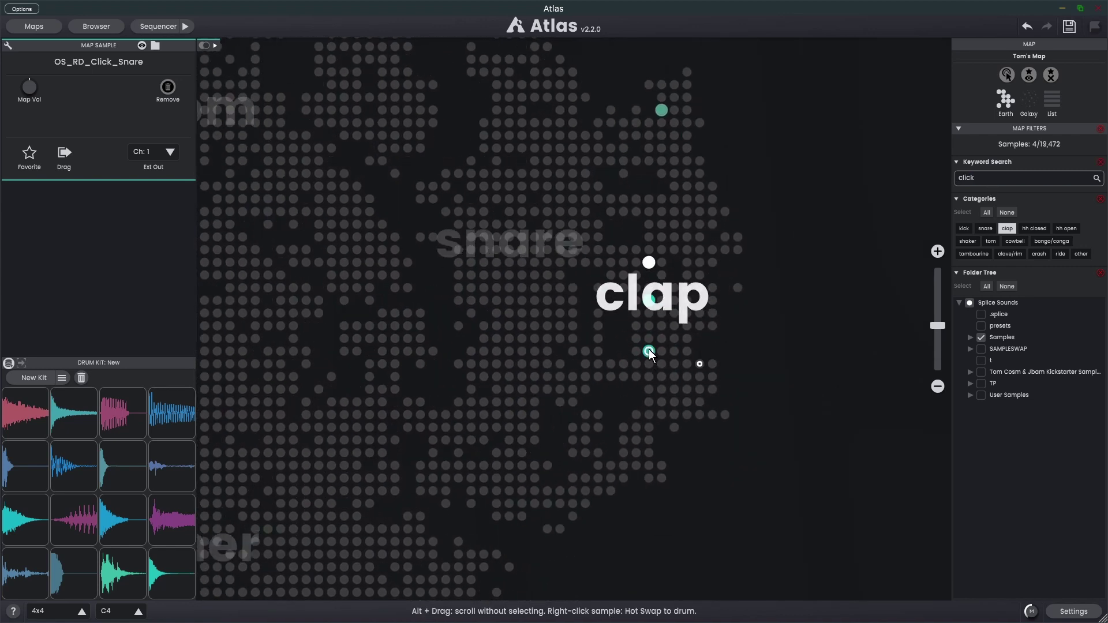
pyautogui.moveTo(648, 349); pyautogui.dragTo(646, 301)
pyautogui.click(648, 262)
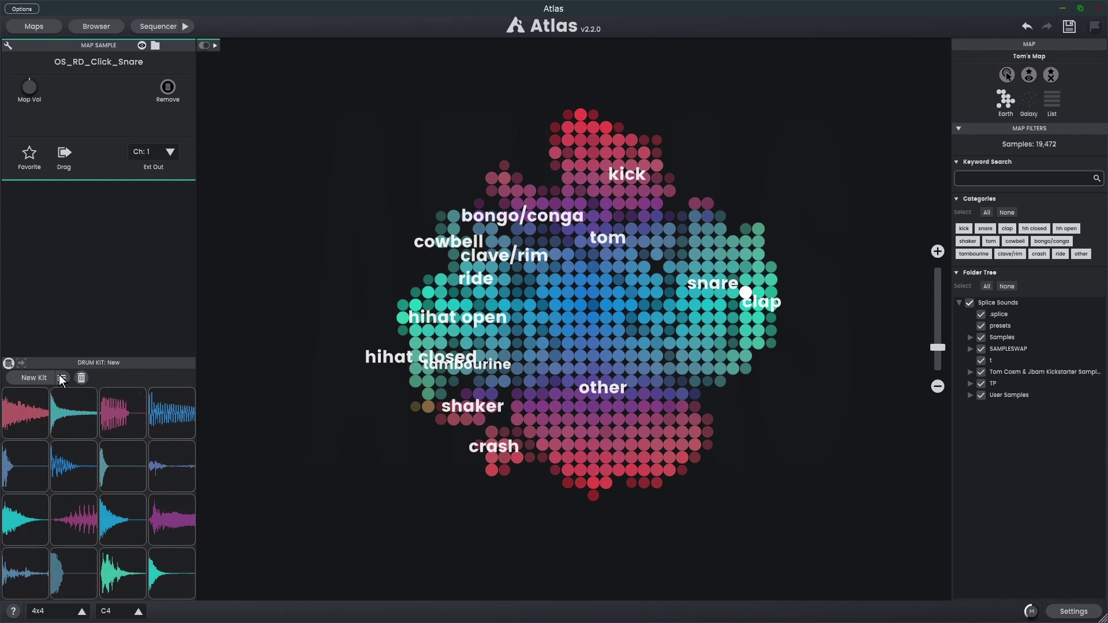
# Generate a random kit, then a kick-and-snare kit, and turn on hover auditioning.
pyautogui.click(33, 379)
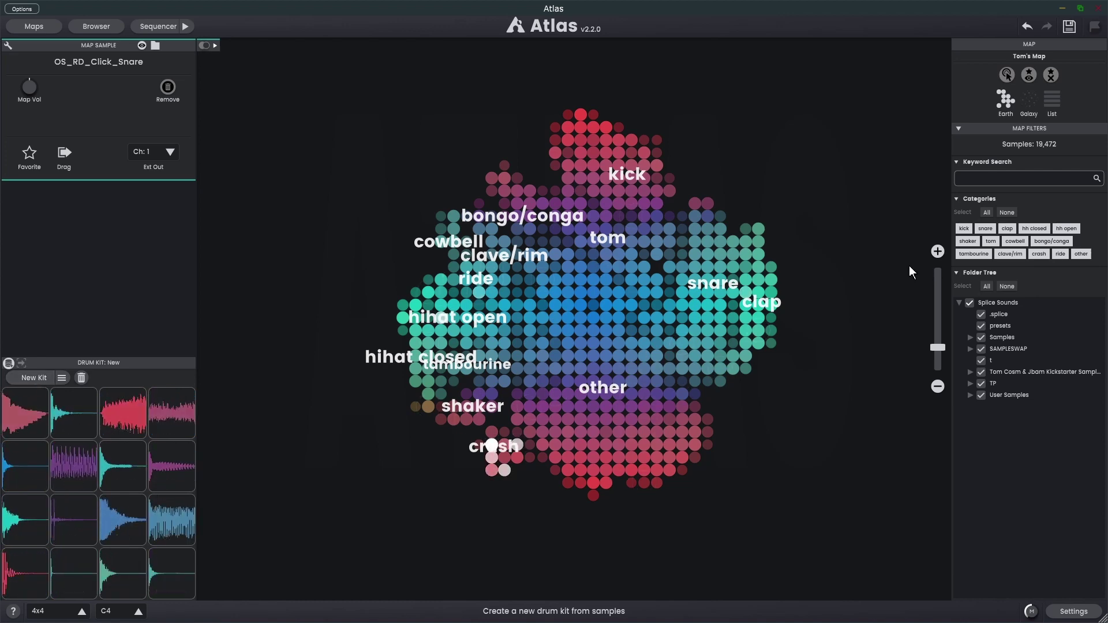
pyautogui.click(965, 228)
pyautogui.click(986, 228)
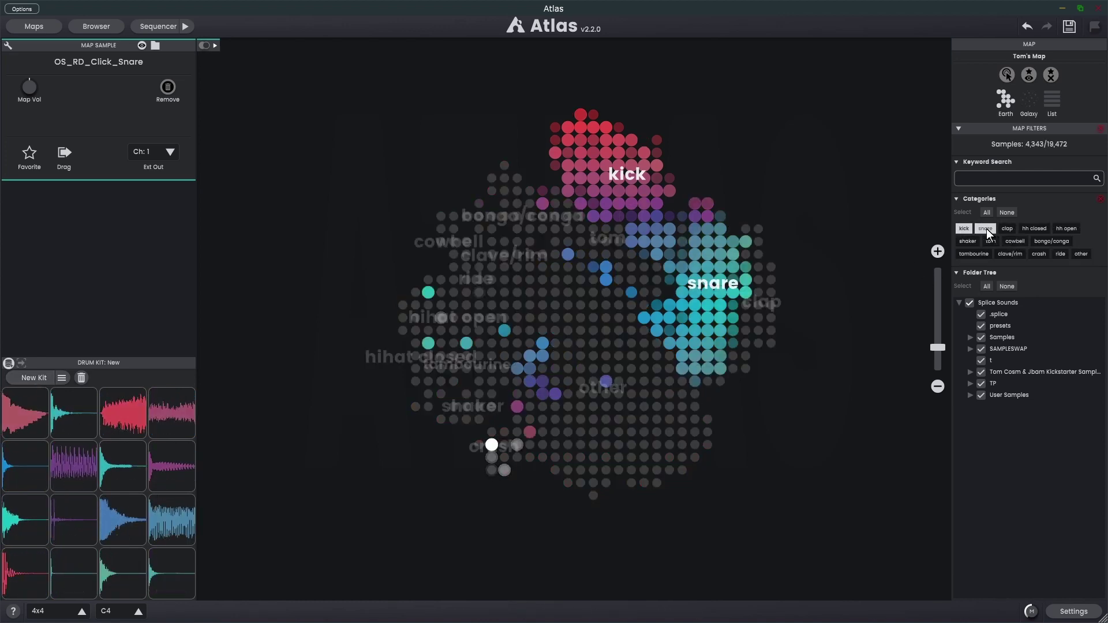
pyautogui.click(35, 378)
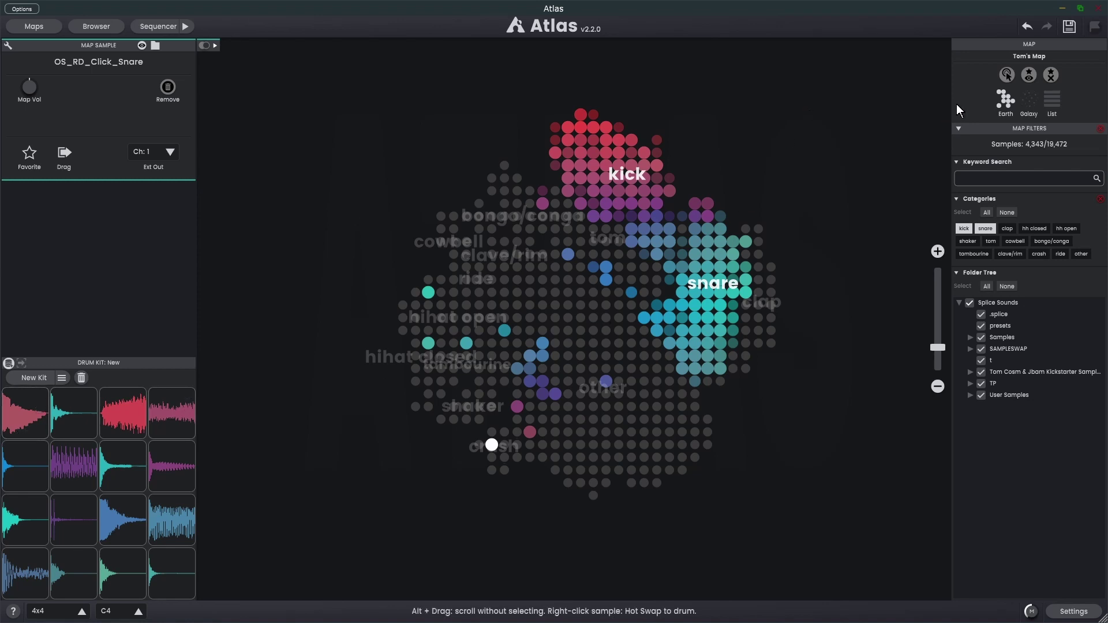
pyautogui.click(1009, 76)
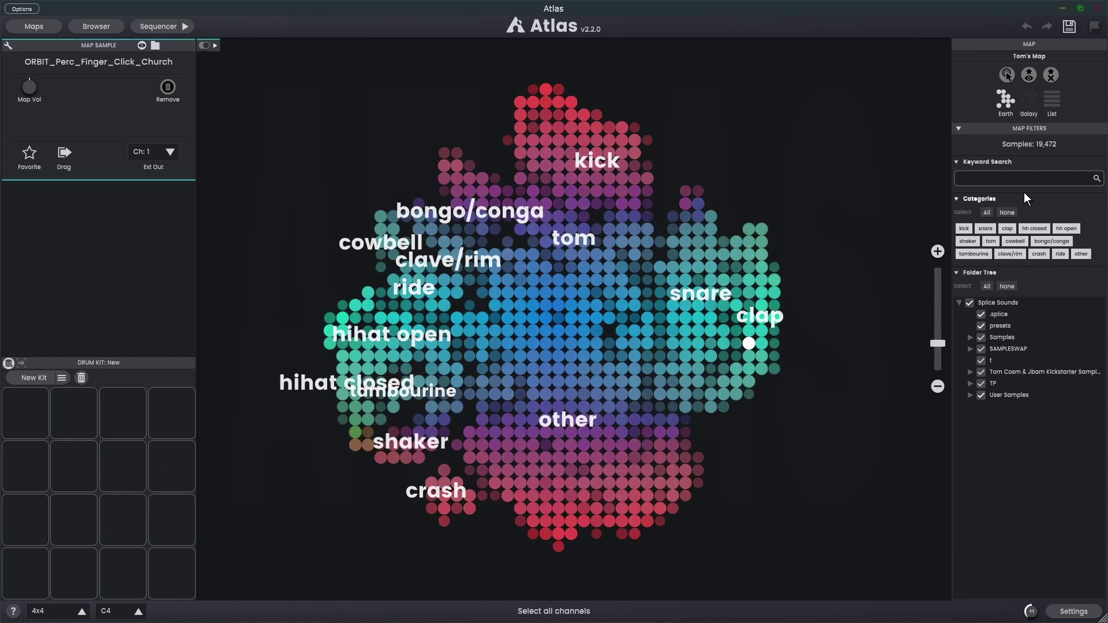
# Switch the map from Galaxy view to List view.
pyautogui.click(1028, 102)
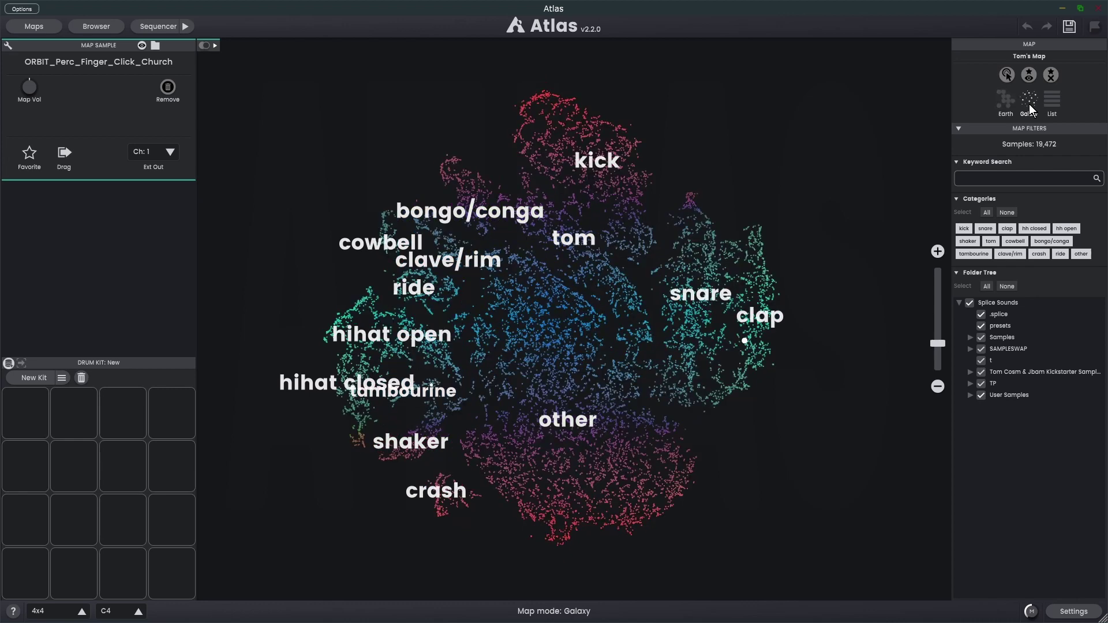
pyautogui.click(1003, 102)
pyautogui.click(1043, 113)
pyautogui.click(1057, 106)
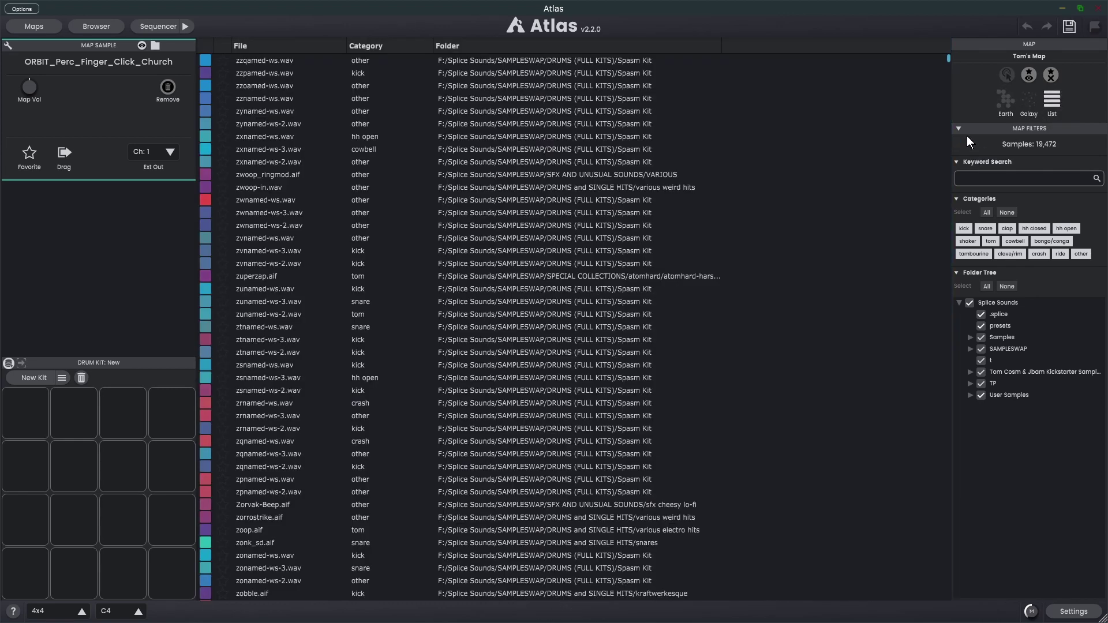
pyautogui.moveTo(948, 57)
pyautogui.mouseDown()
pyautogui.moveTo(943, 220)
pyautogui.moveTo(958, 341)
pyautogui.moveTo(943, 210)
pyautogui.moveTo(953, 43)
pyautogui.mouseUp()
# Sort the sample list by File, Category and Folder, ending sorted by file name.
pyautogui.click(291, 48)
pyautogui.click(390, 45)
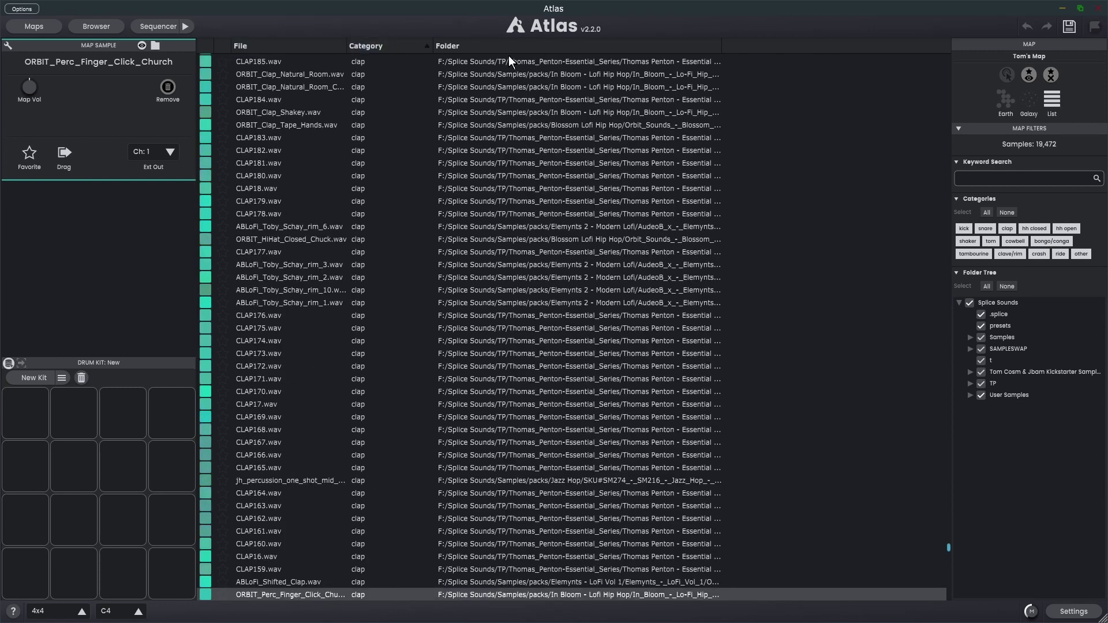
pyautogui.click(483, 45)
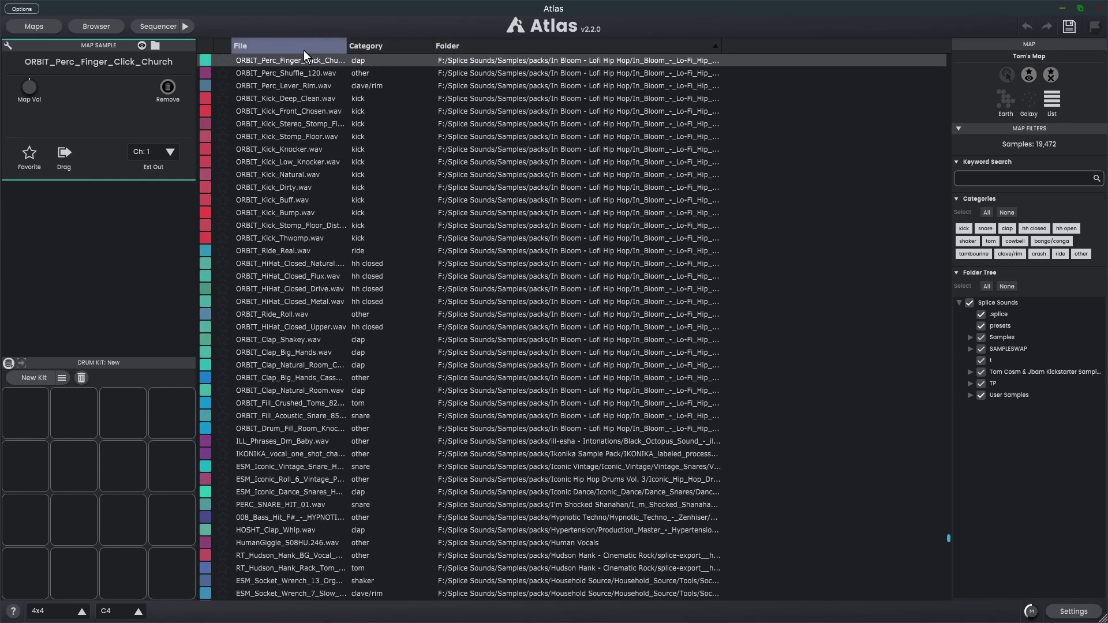
pyautogui.click(304, 50)
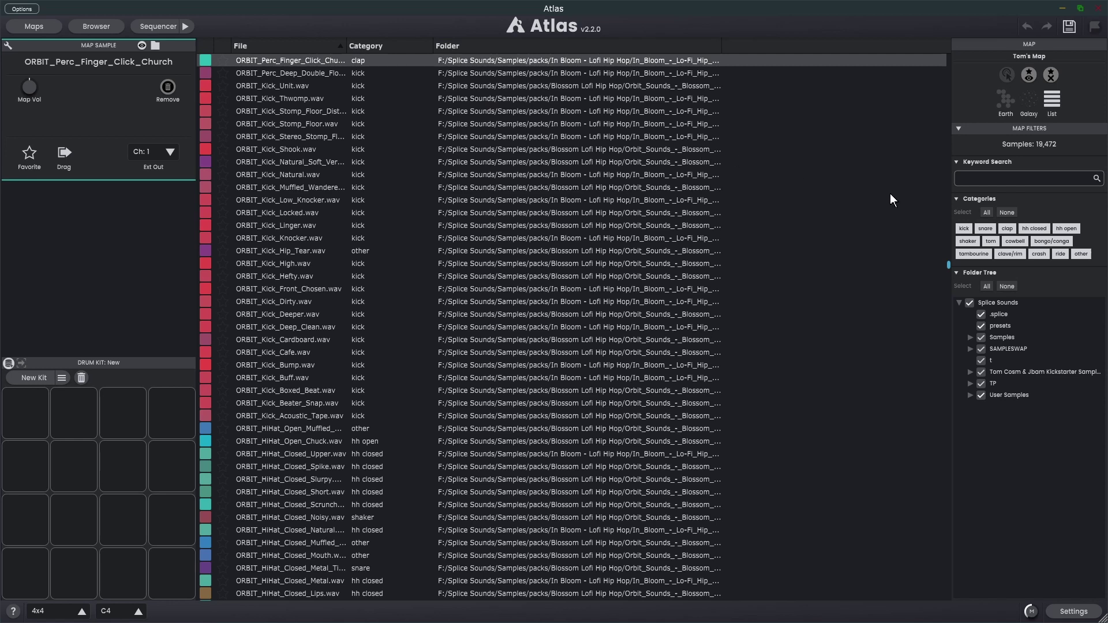
pyautogui.click(1012, 180)
# Filter the list by 'snap' to 49 samples and audition successive snap samples with Down arrow.
pyautogui.write('snap')
pyautogui.press('Return')
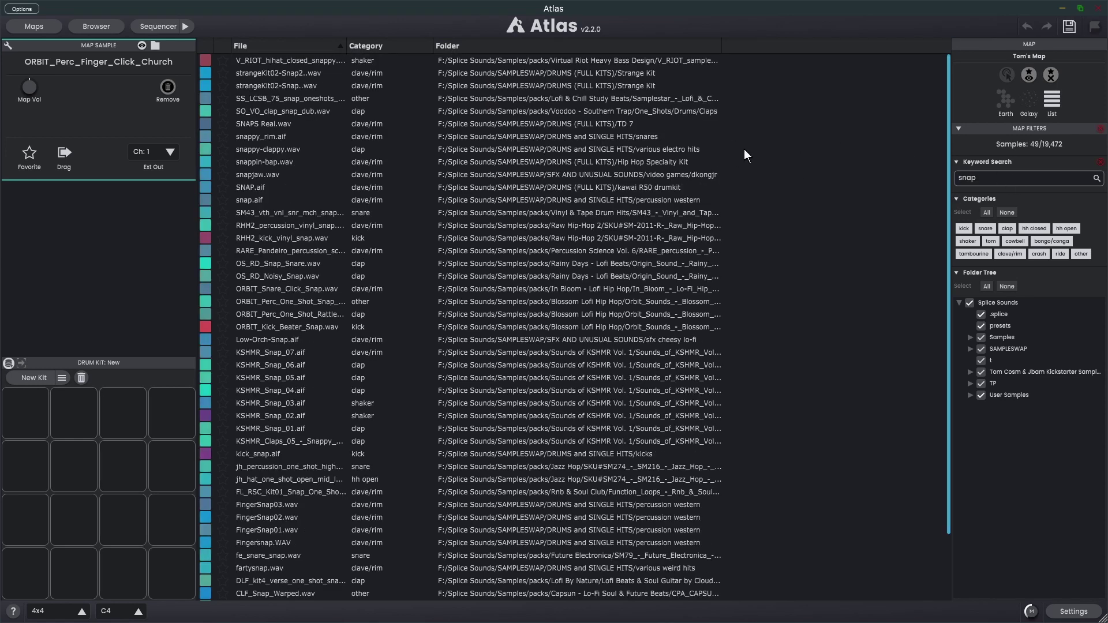
pyautogui.scroll(2, 305, 430)
pyautogui.click(276, 61)
pyautogui.press('Down')
pyautogui.press('Down')
pyautogui.press('Down')
pyautogui.press('Down')
pyautogui.press('Down')
pyautogui.press('Down')
pyautogui.press('Down')
pyautogui.press('Down')
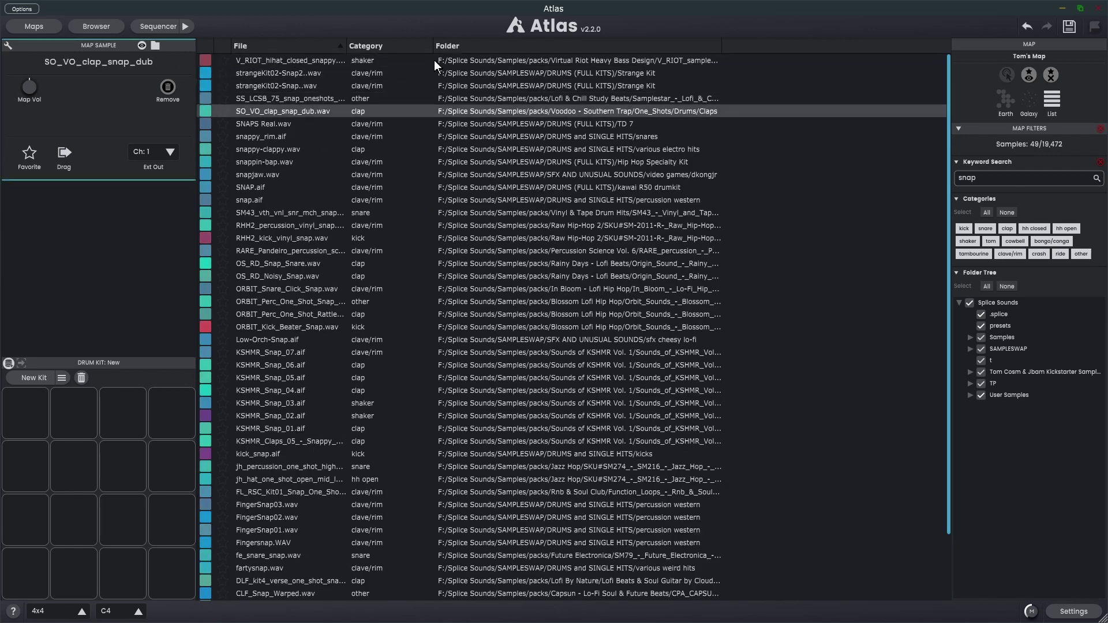
pyautogui.press('Down')
pyautogui.press('Down')
pyautogui.press('Down')
pyautogui.press('Down')
pyautogui.press('Down')
pyautogui.press('Down')
pyautogui.press('Down')
pyautogui.press('Down')
pyautogui.press('Down')
pyautogui.press('Down')
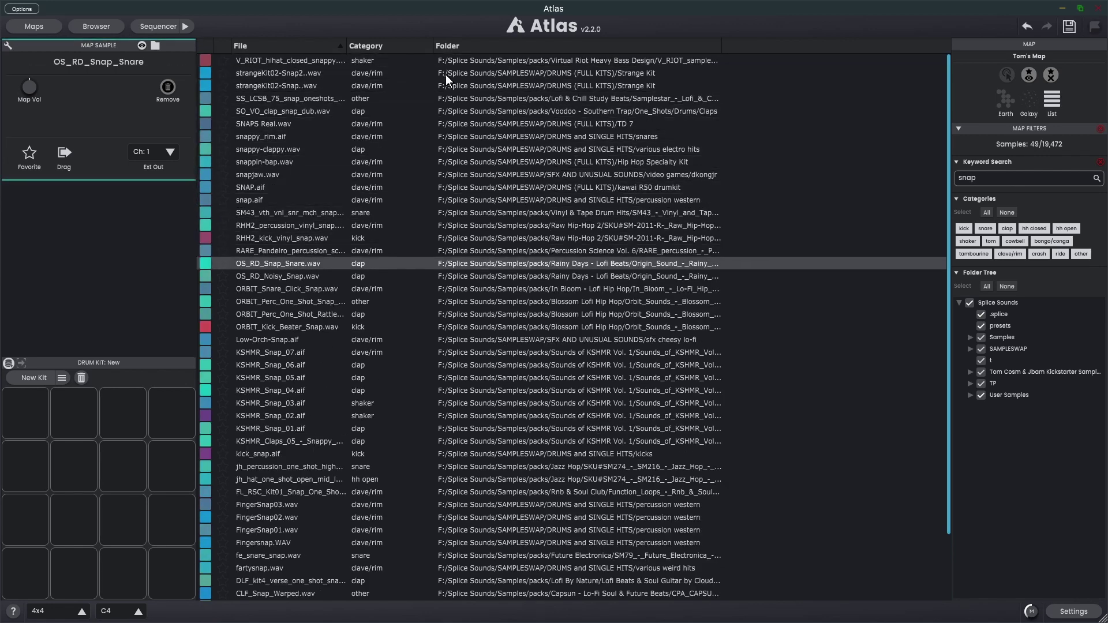
pyautogui.press('Down')
pyautogui.press('Down')
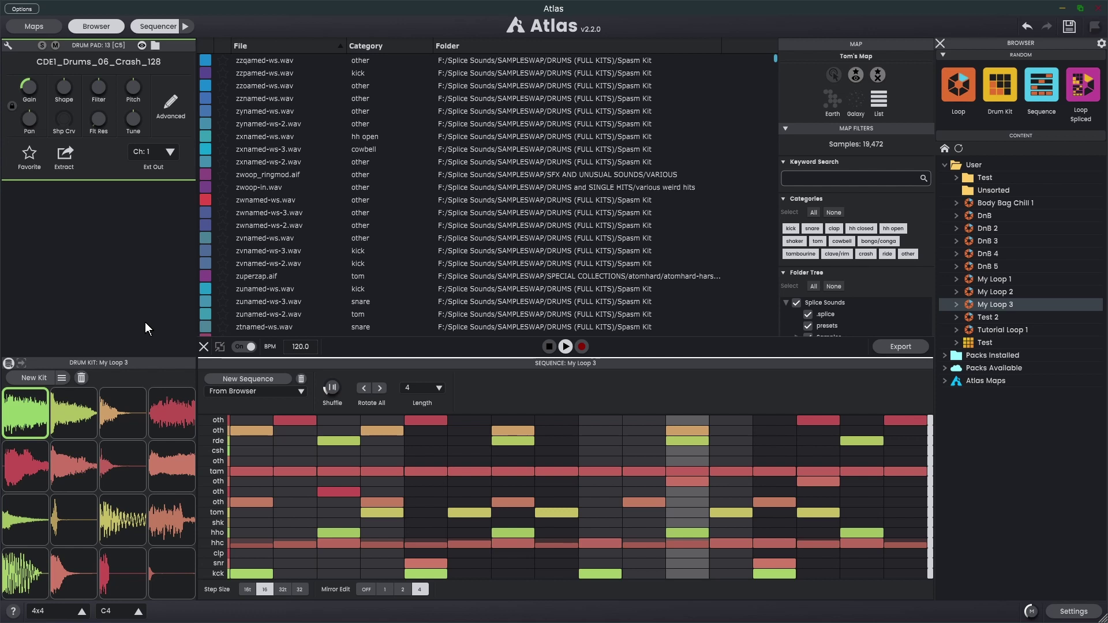
# Play My Loop 3 and solo the four top-row pads 13–16.
pyautogui.press('space')
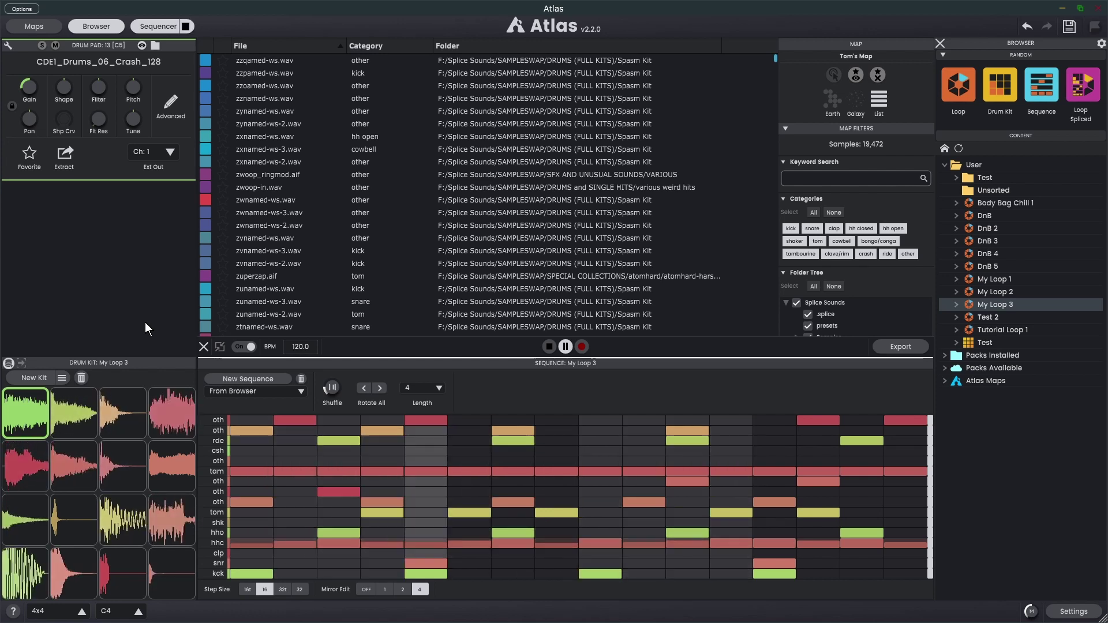
pyautogui.press('space')
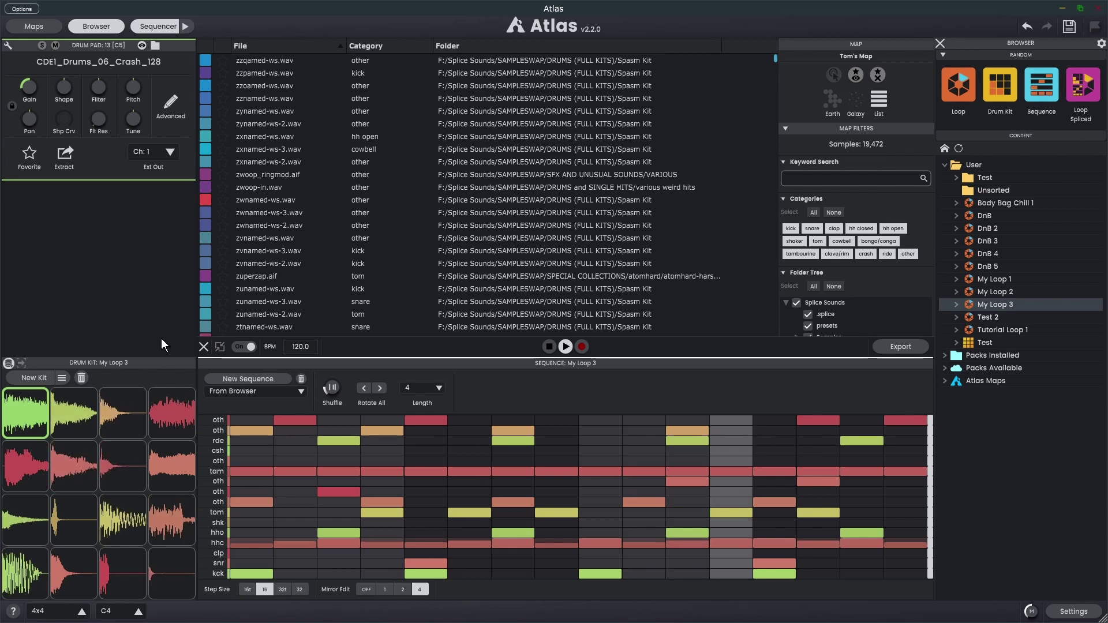
pyautogui.press('space')
pyautogui.click(162, 419)
pyautogui.click(122, 422)
pyautogui.click(69, 423)
pyautogui.click(20, 419)
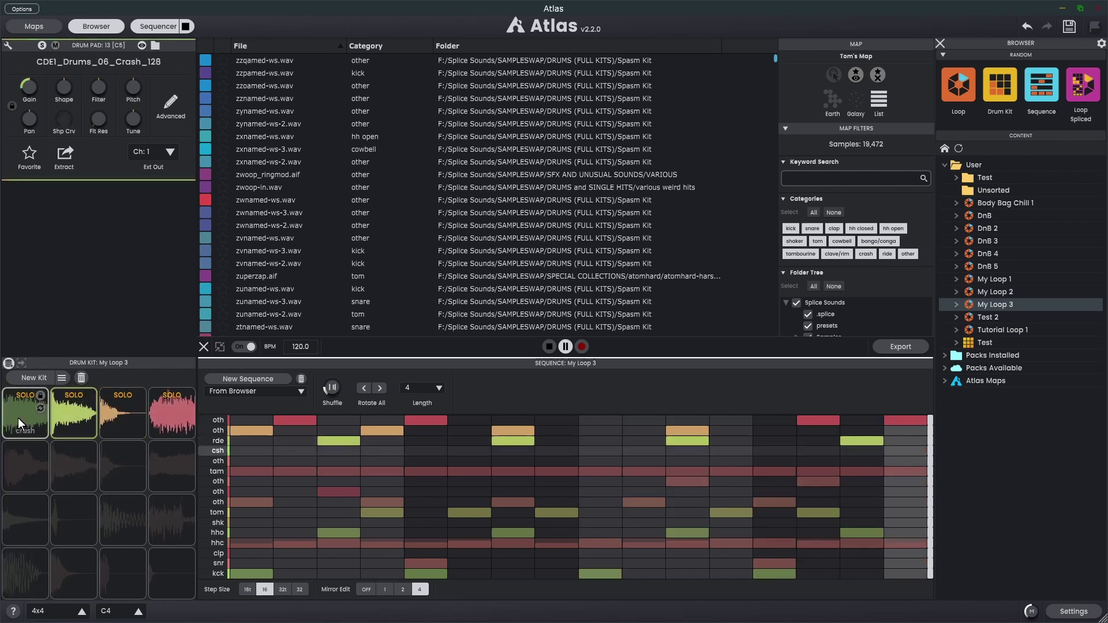
# Select pad 15 and raise its chord-hit sample pitch to +10 semitones.
pyautogui.click(119, 425)
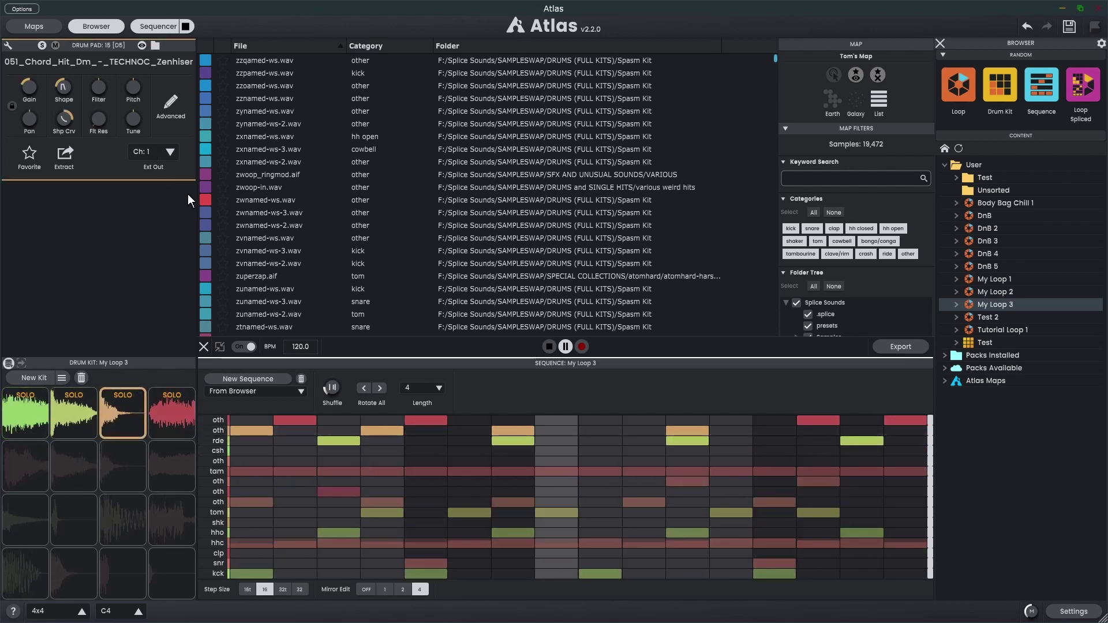
pyautogui.moveTo(133, 98); pyautogui.dragTo(129, 88)
pyautogui.scroll(7, 133, 109)
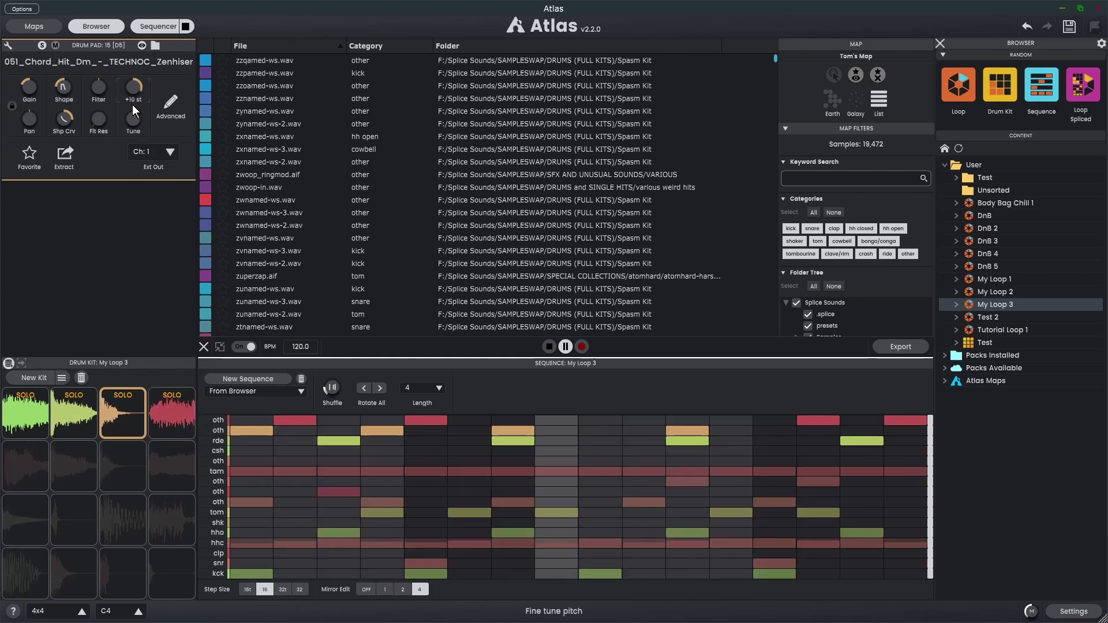